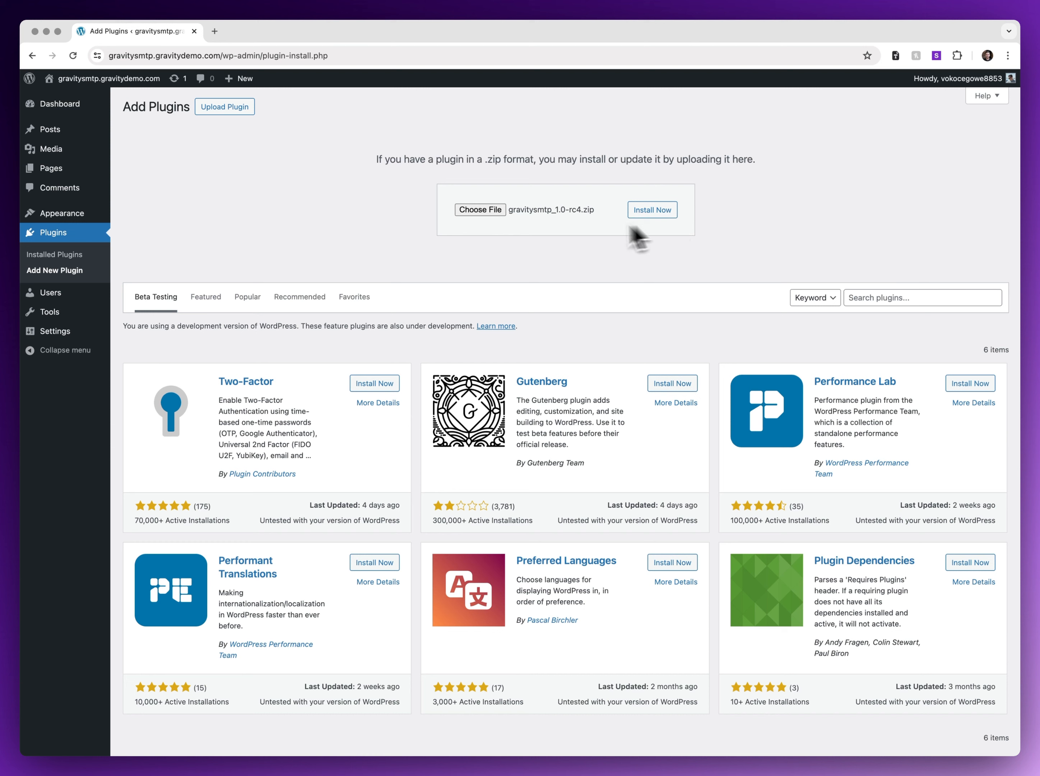
# Install the uploaded gravitysmtp_1.0-rc4.zip plugin and activate it.
pyautogui.click(663, 210)
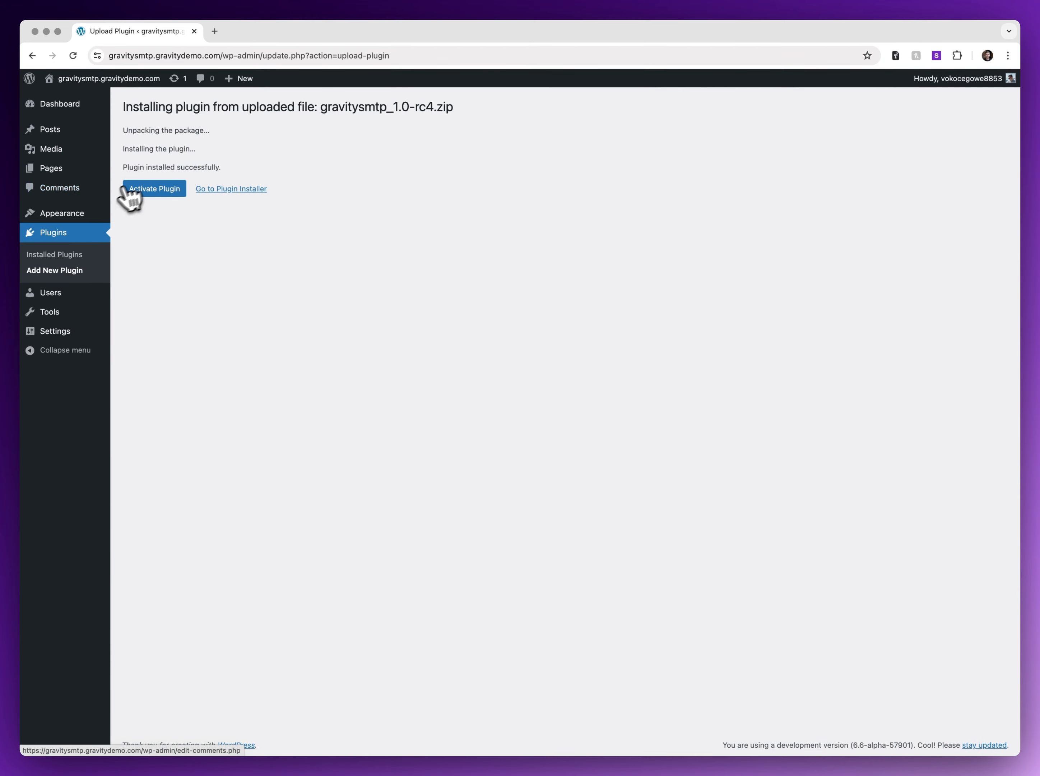
pyautogui.click(137, 189)
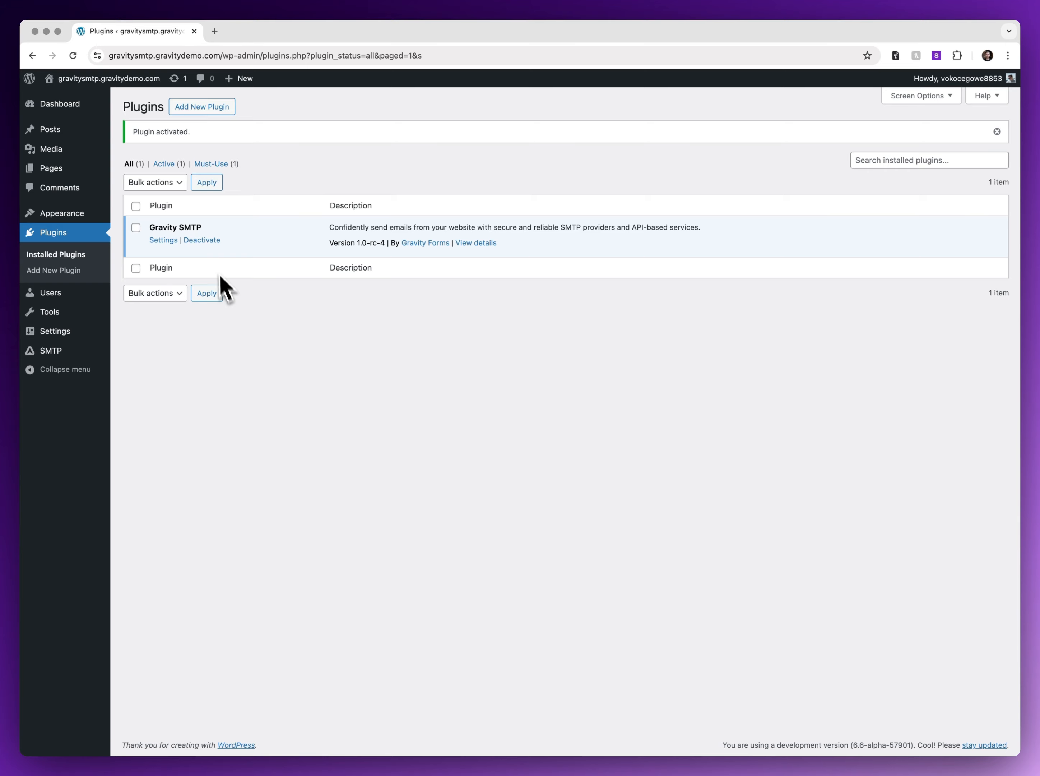
# Switch off Enable Test Mode in Gravity SMTP Settings and show the Integrations list.
pyautogui.click(163, 240)
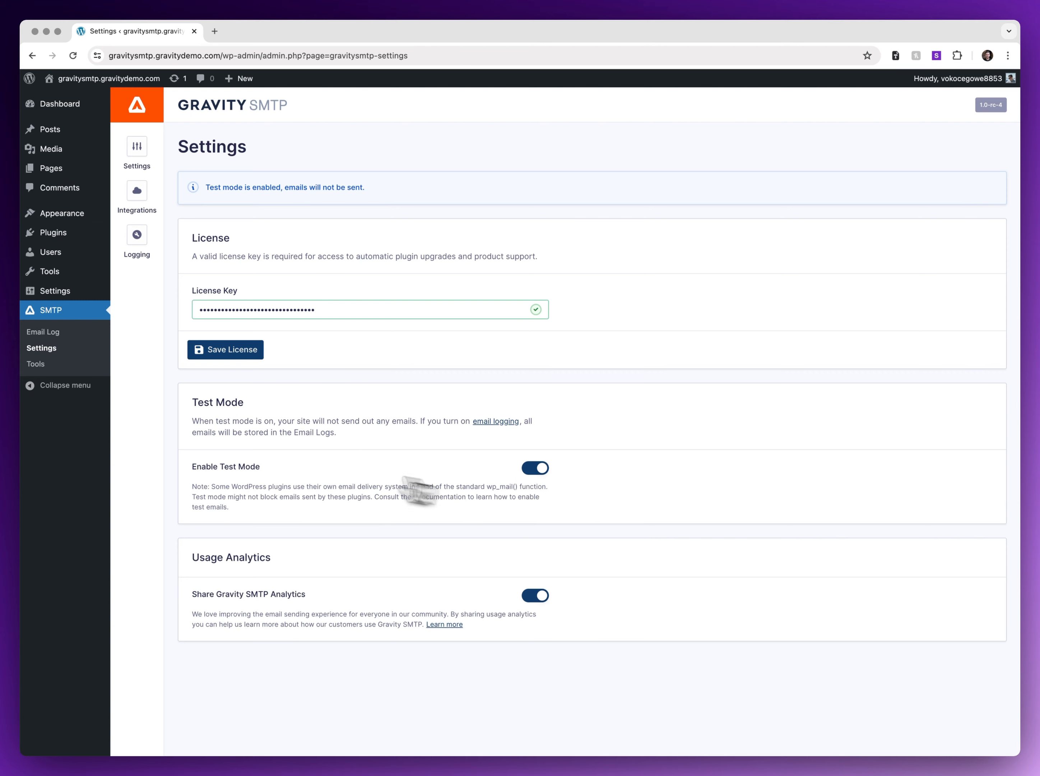
pyautogui.click(536, 468)
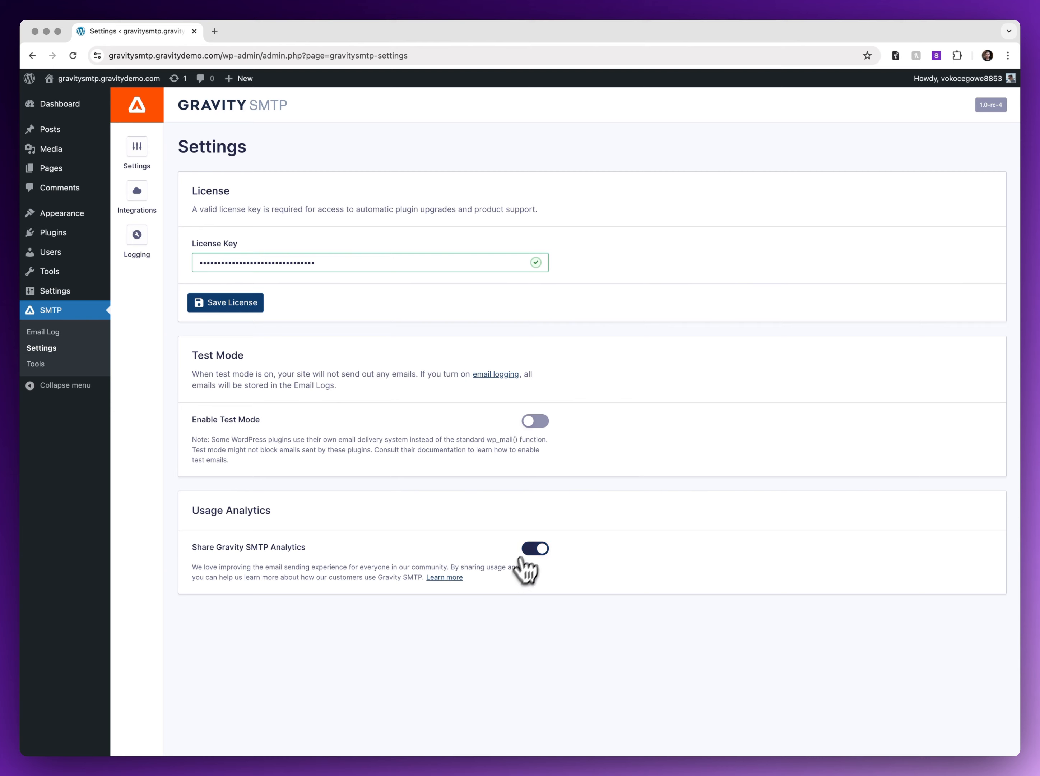
pyautogui.click(146, 191)
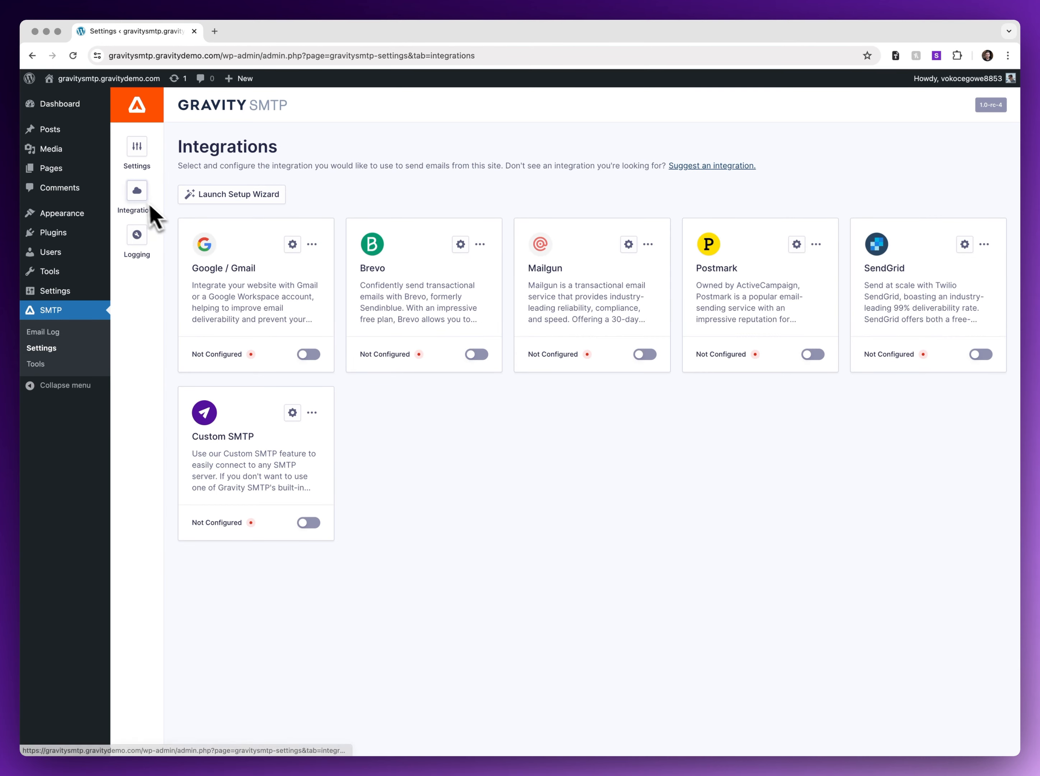
# Authorize Google / Gmail with the chosen Google account, granting send permission, then return to Plugins.
pyautogui.moveTo(191, 269); pyautogui.dragTo(205, 270)
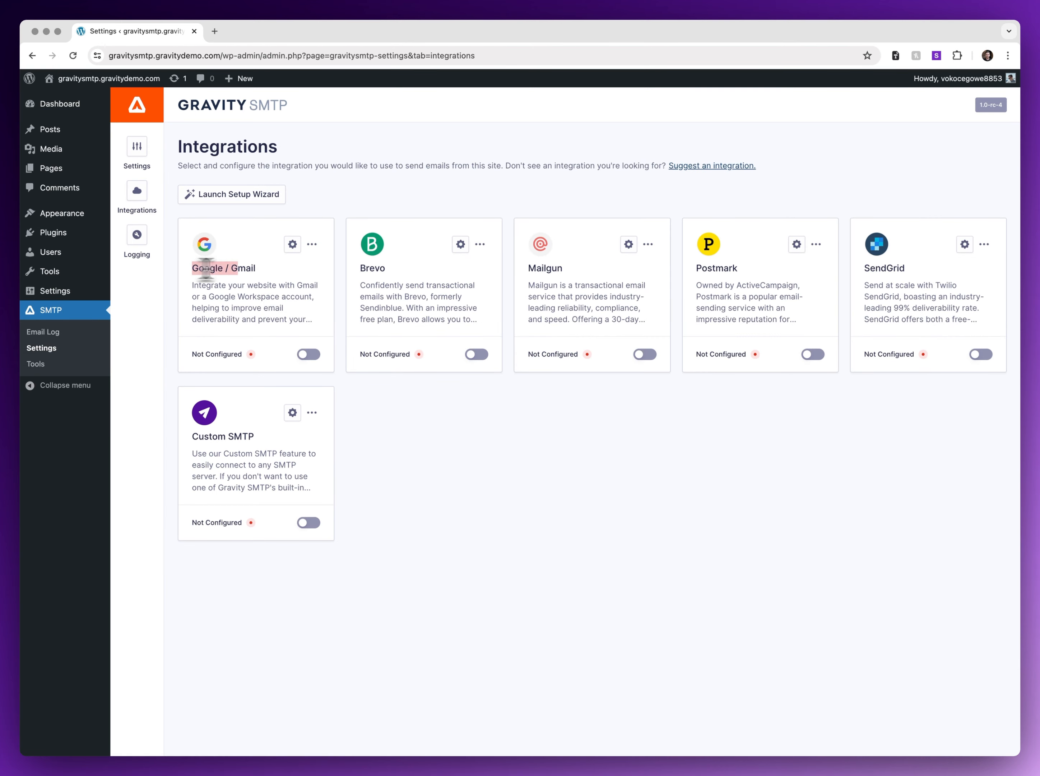
pyautogui.click(267, 272)
pyautogui.click(292, 245)
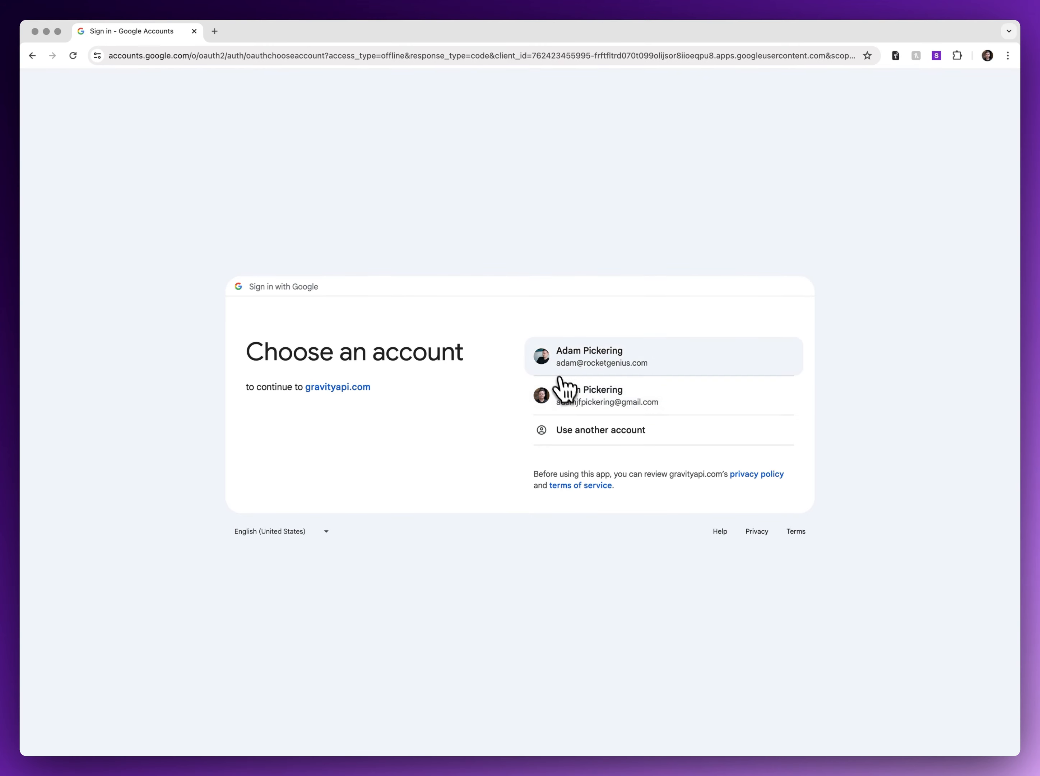
pyautogui.click(562, 362)
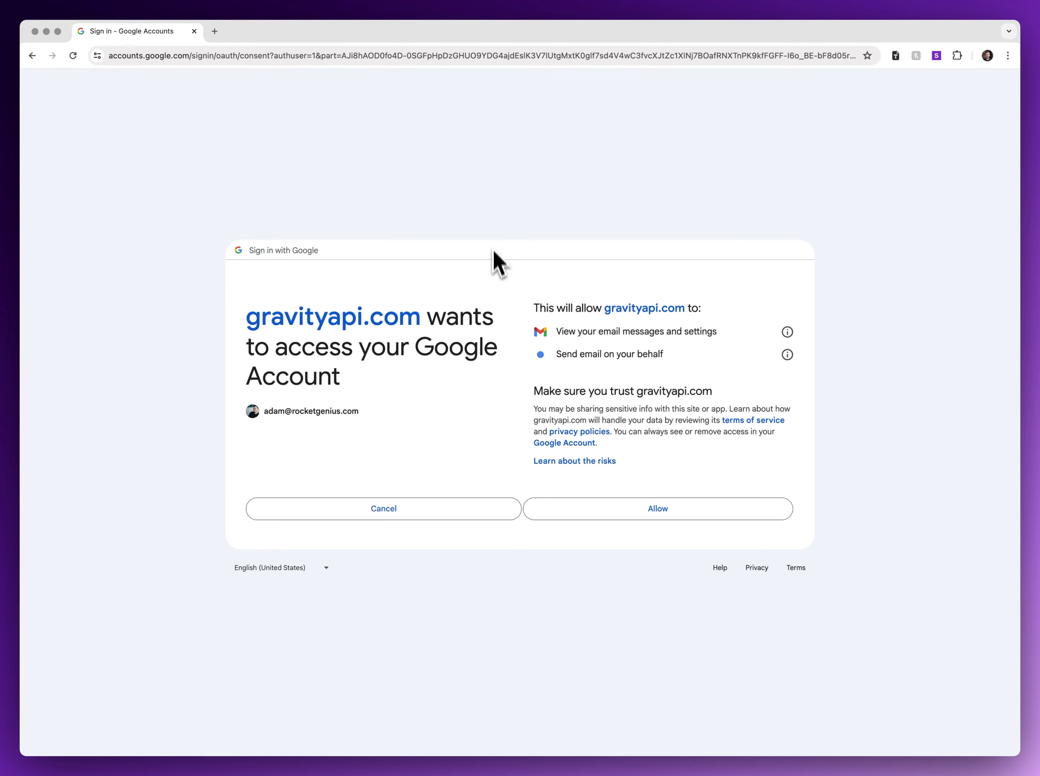
pyautogui.click(614, 513)
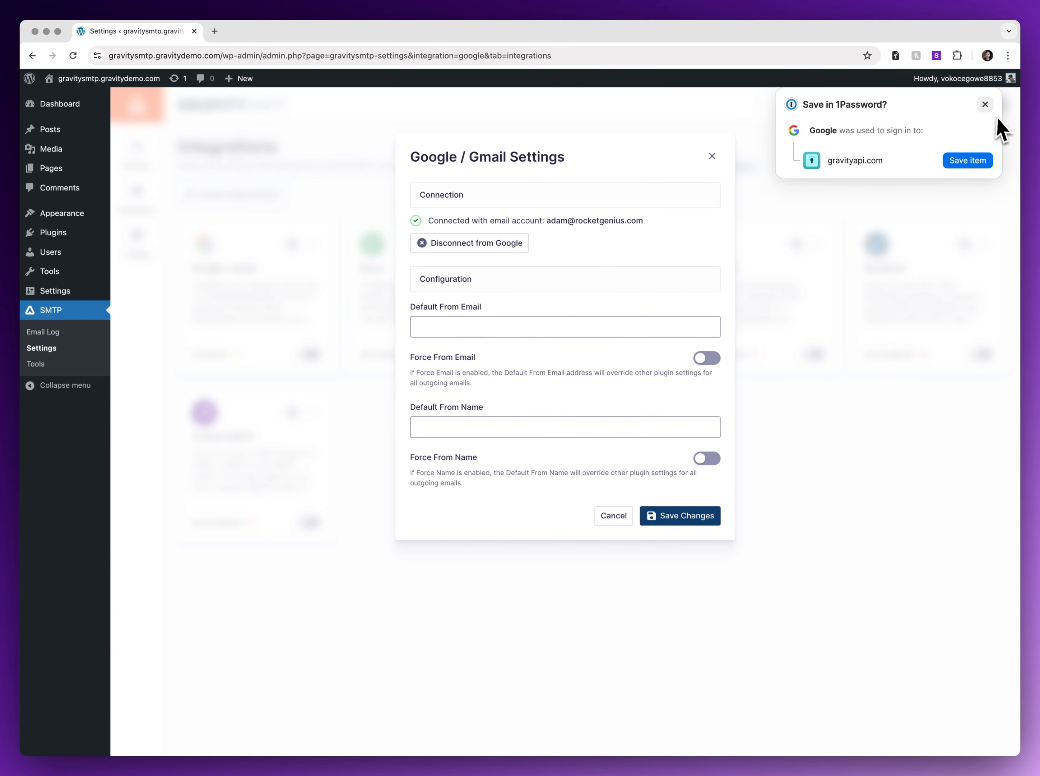
pyautogui.click(985, 103)
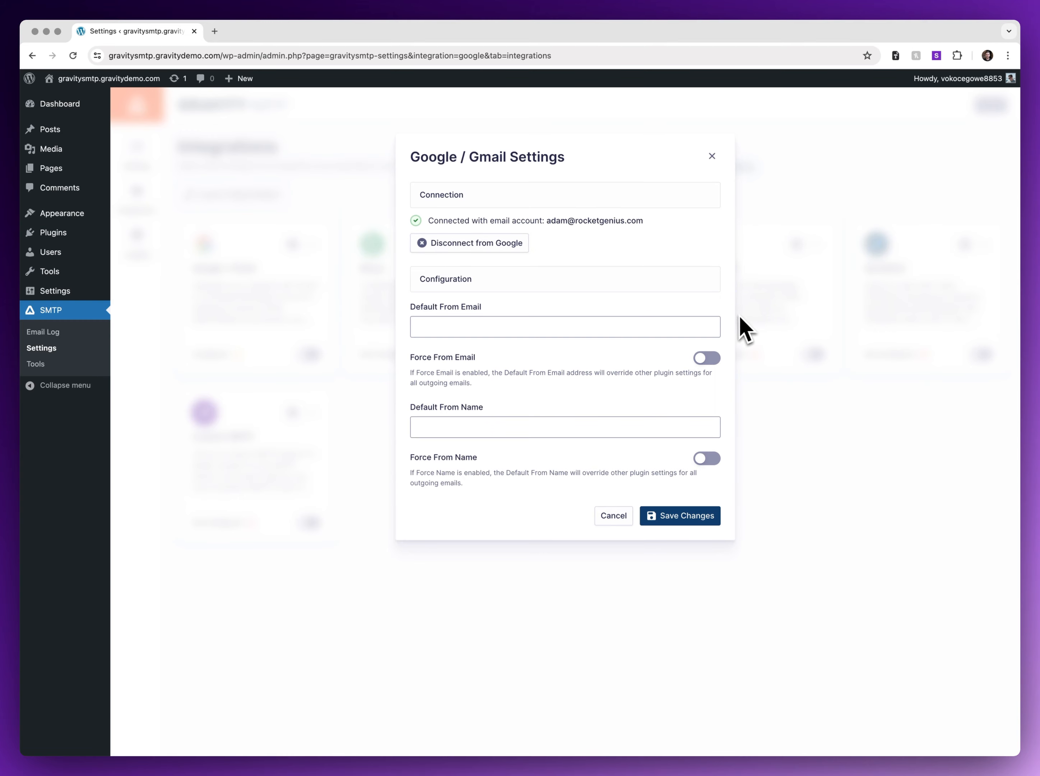
pyautogui.click(712, 156)
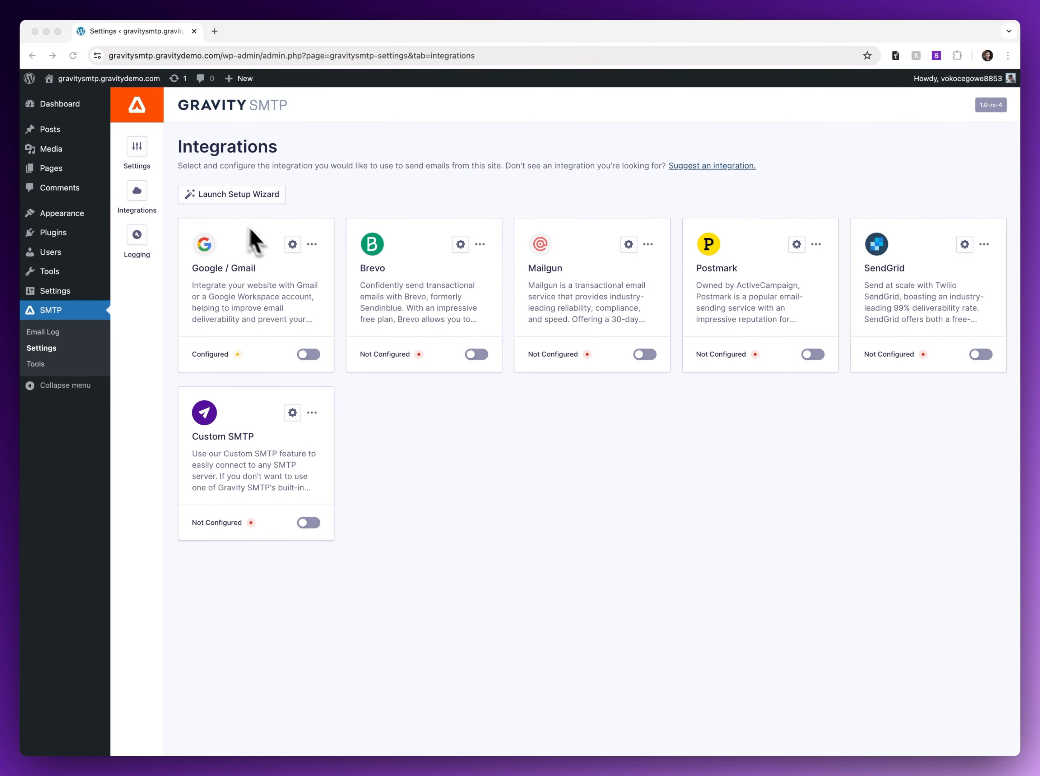
pyautogui.click(87, 231)
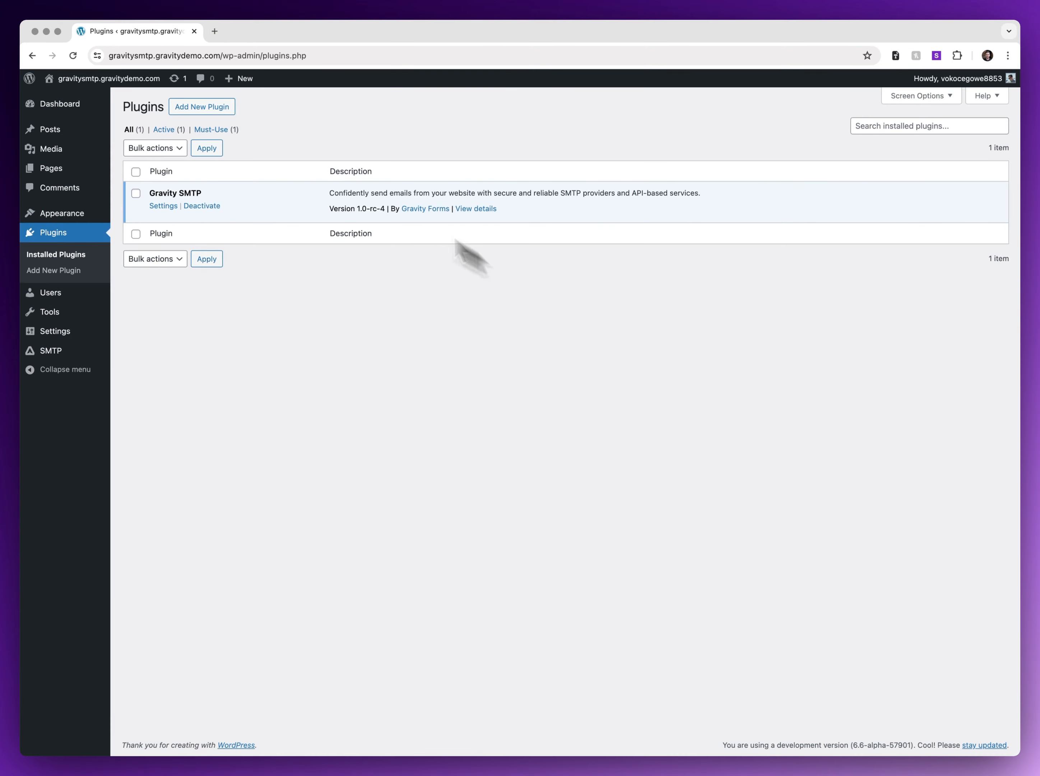
# Search for 'woocommerce', then install and activate the WooCommerce plugin.
pyautogui.click(225, 121)
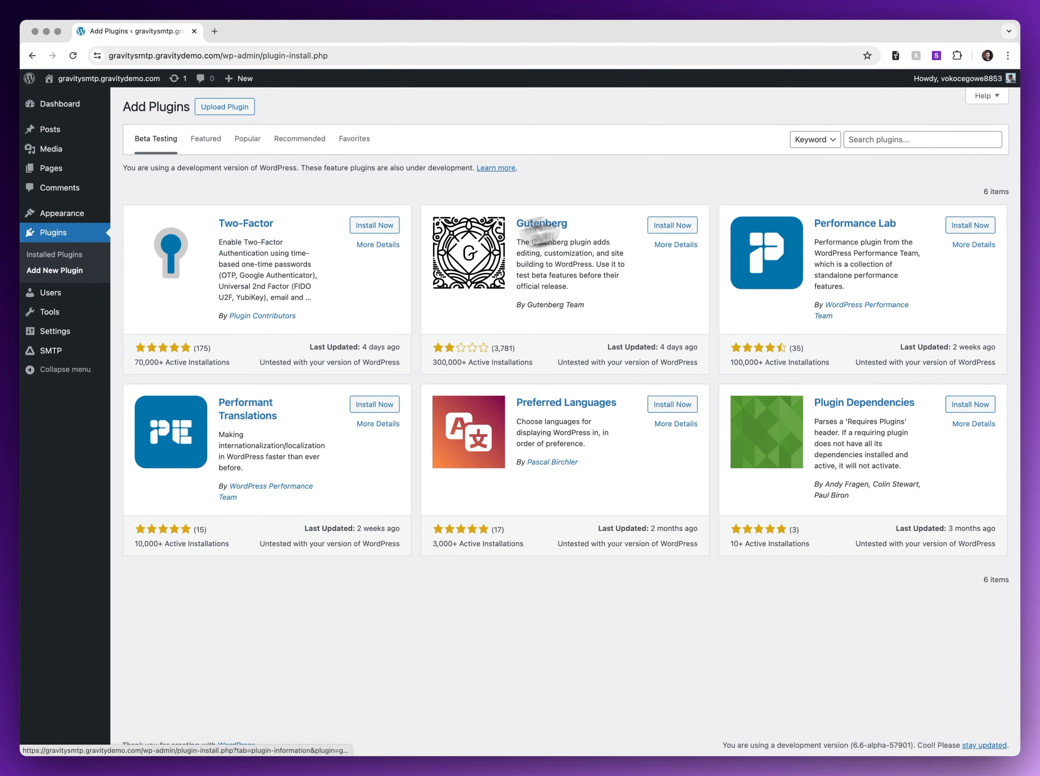
pyautogui.click(865, 139)
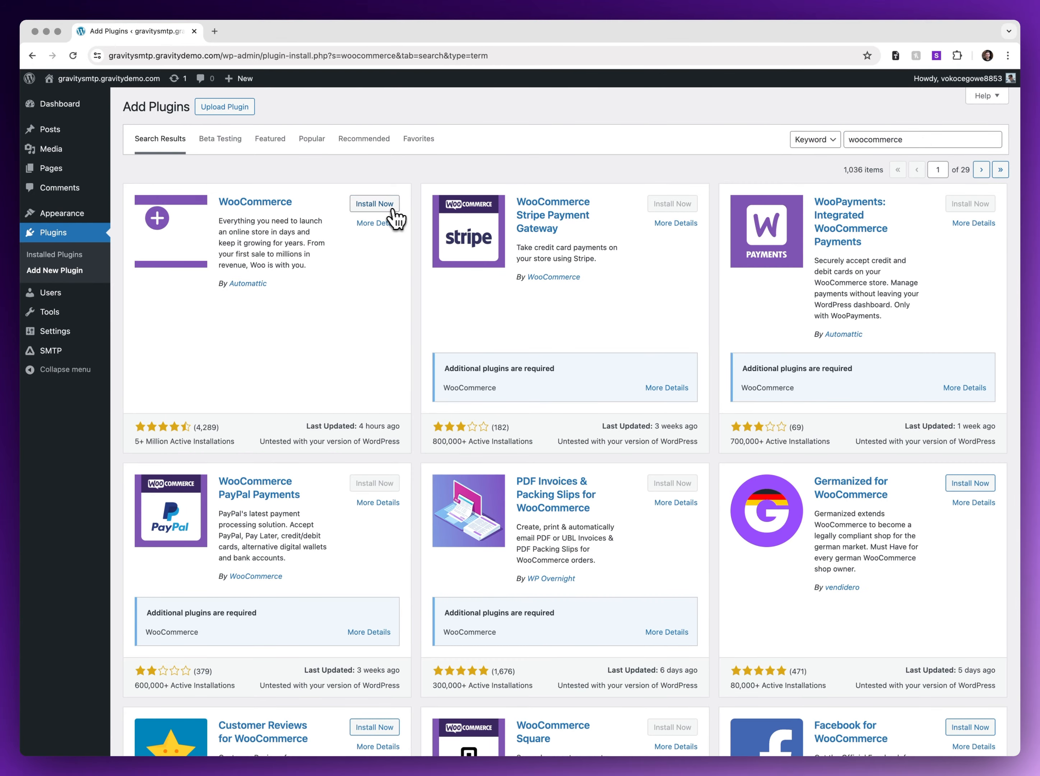
pyautogui.click(388, 208)
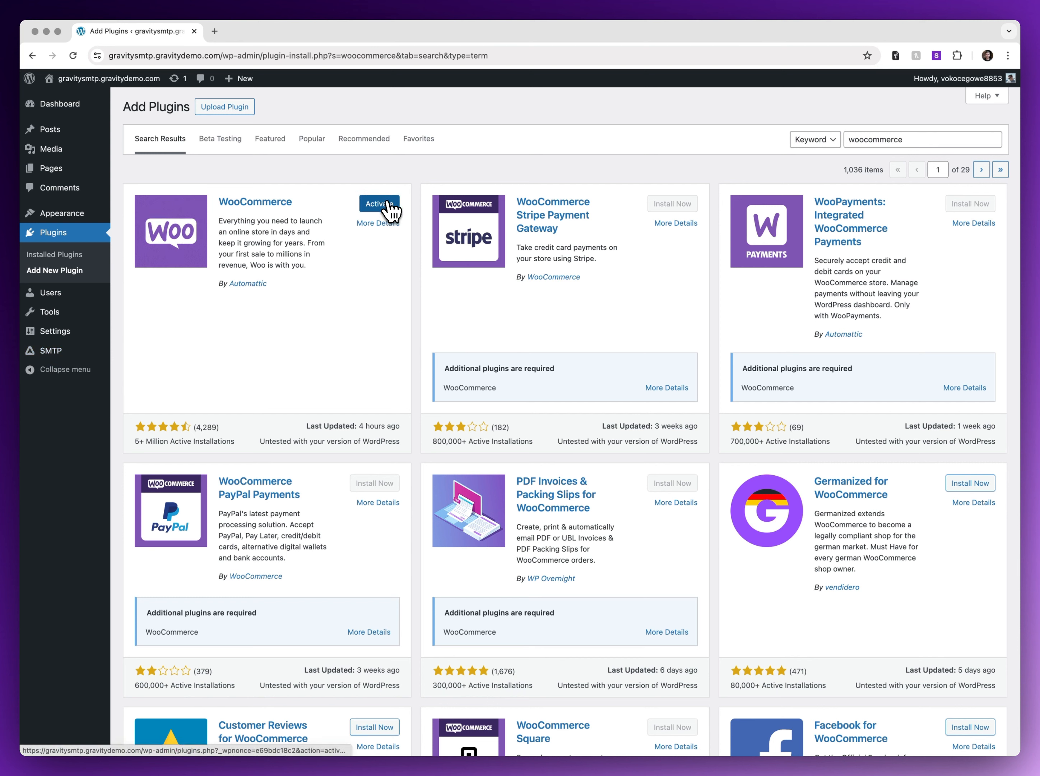
pyautogui.click(390, 205)
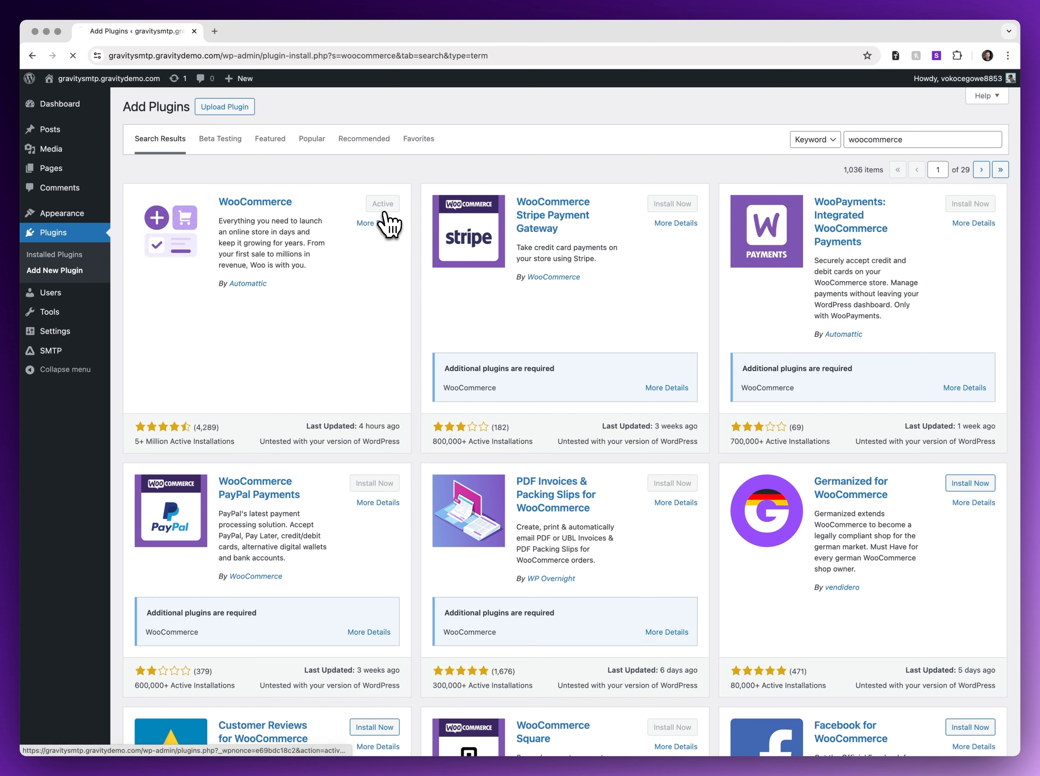
pyautogui.click(396, 222)
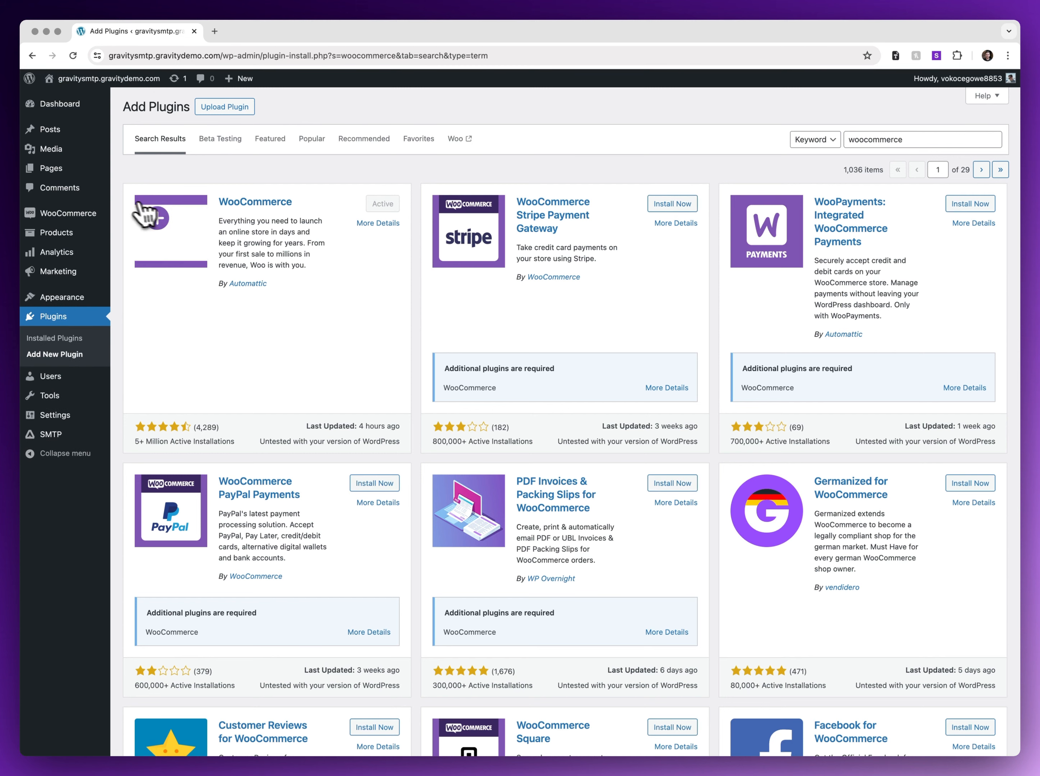
# Browse the WooCommerce Customers table of 5 customers, then switch to Orders.
pyautogui.moveTo(91, 214)
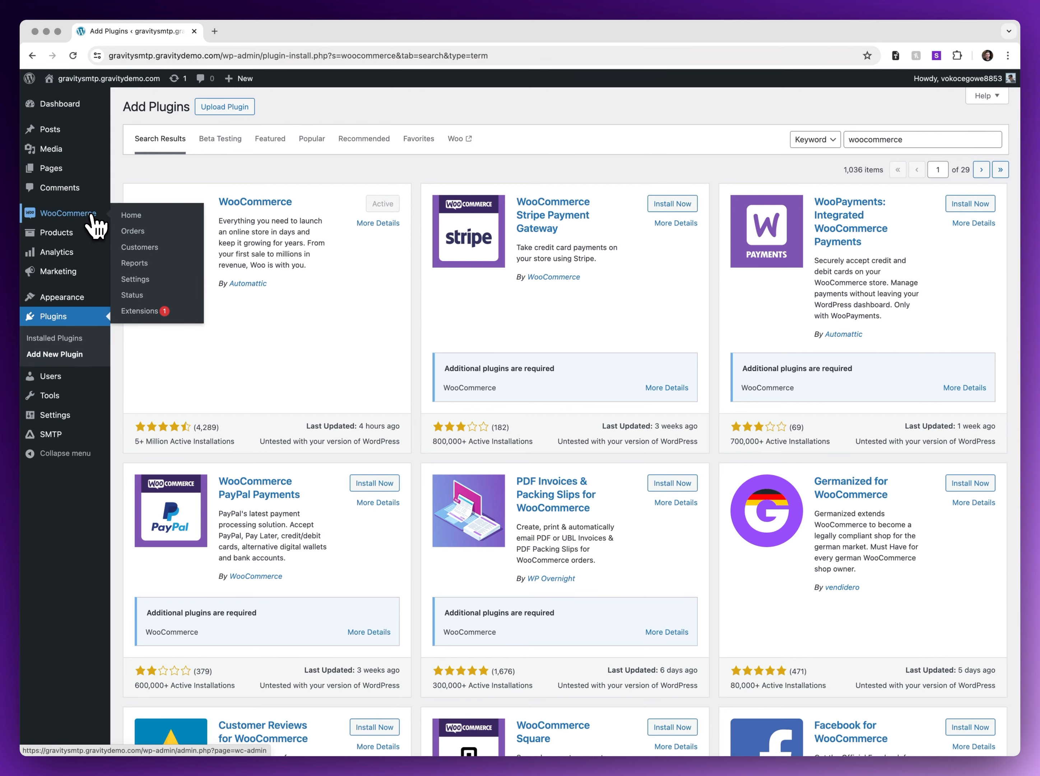
pyautogui.click(158, 250)
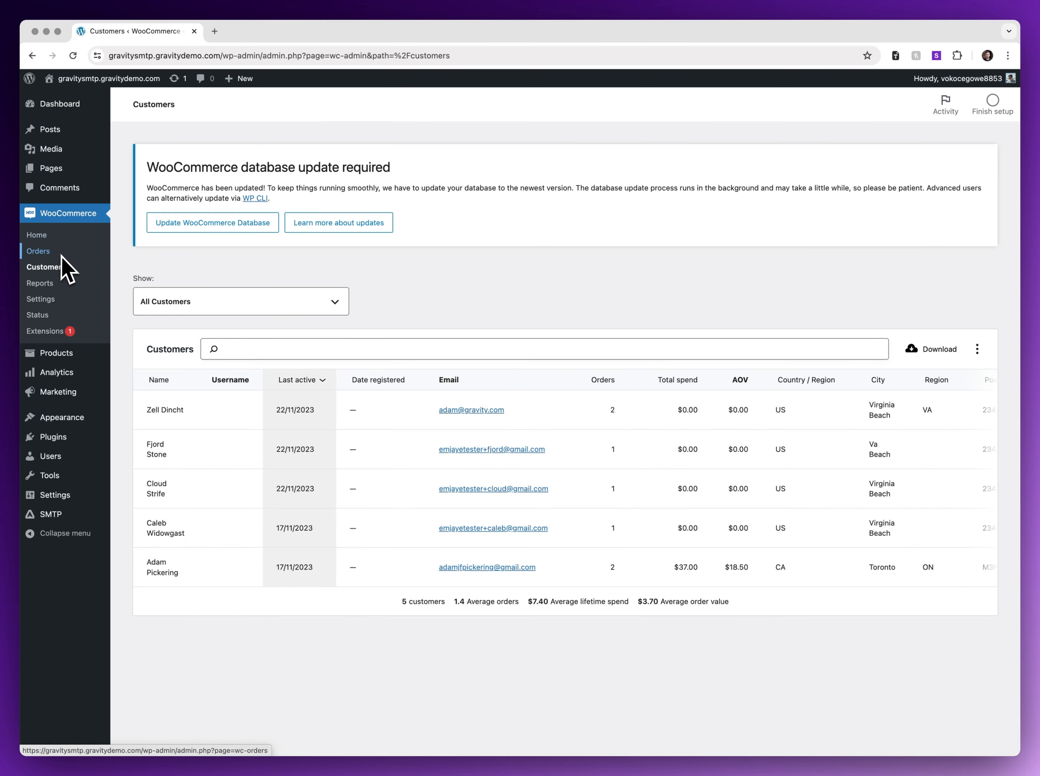
pyautogui.scroll(-2, 465, 517)
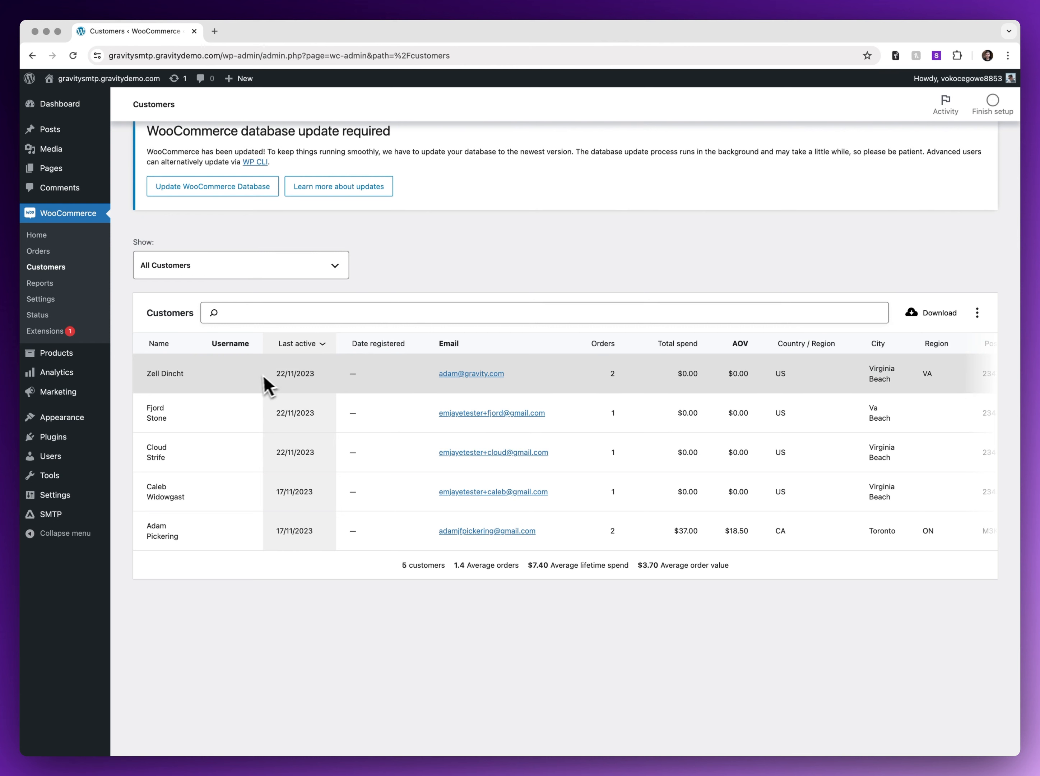
pyautogui.click(470, 375)
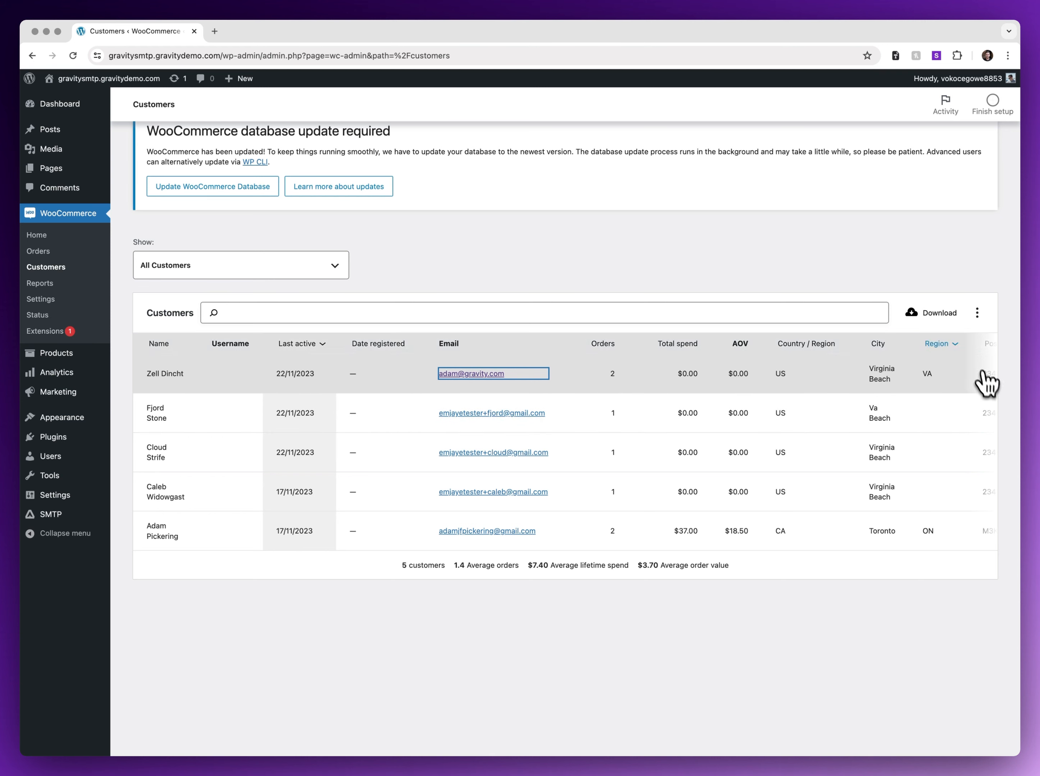
pyautogui.hscroll(2, 921, 381)
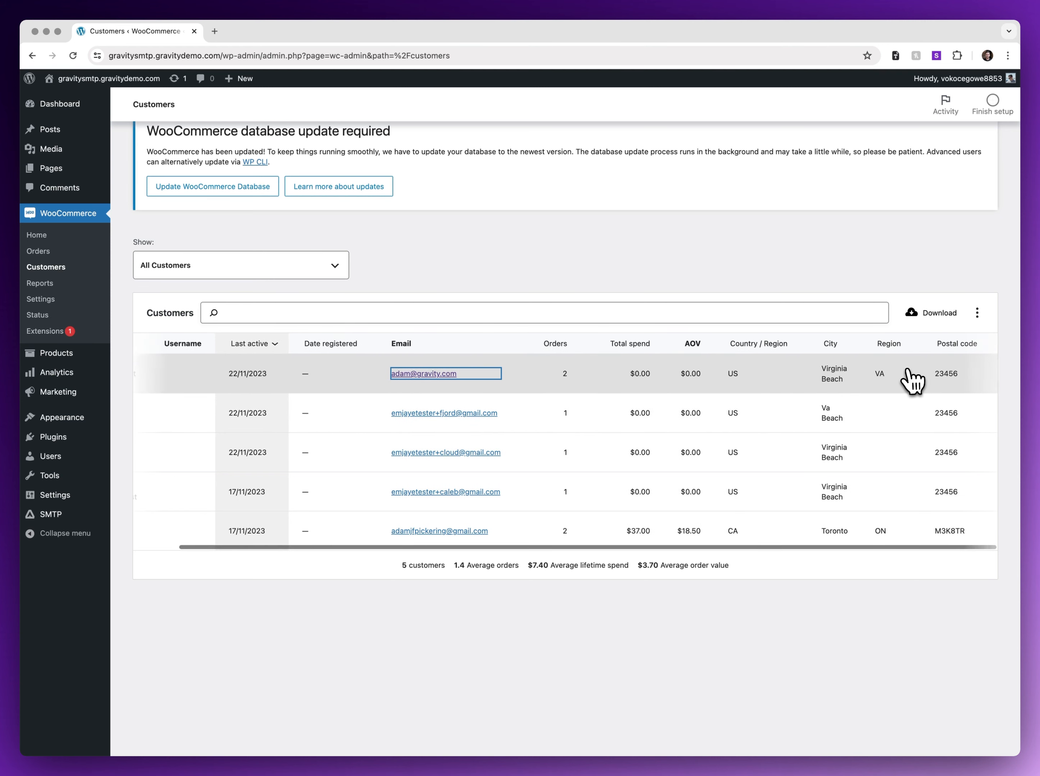
pyautogui.click(75, 251)
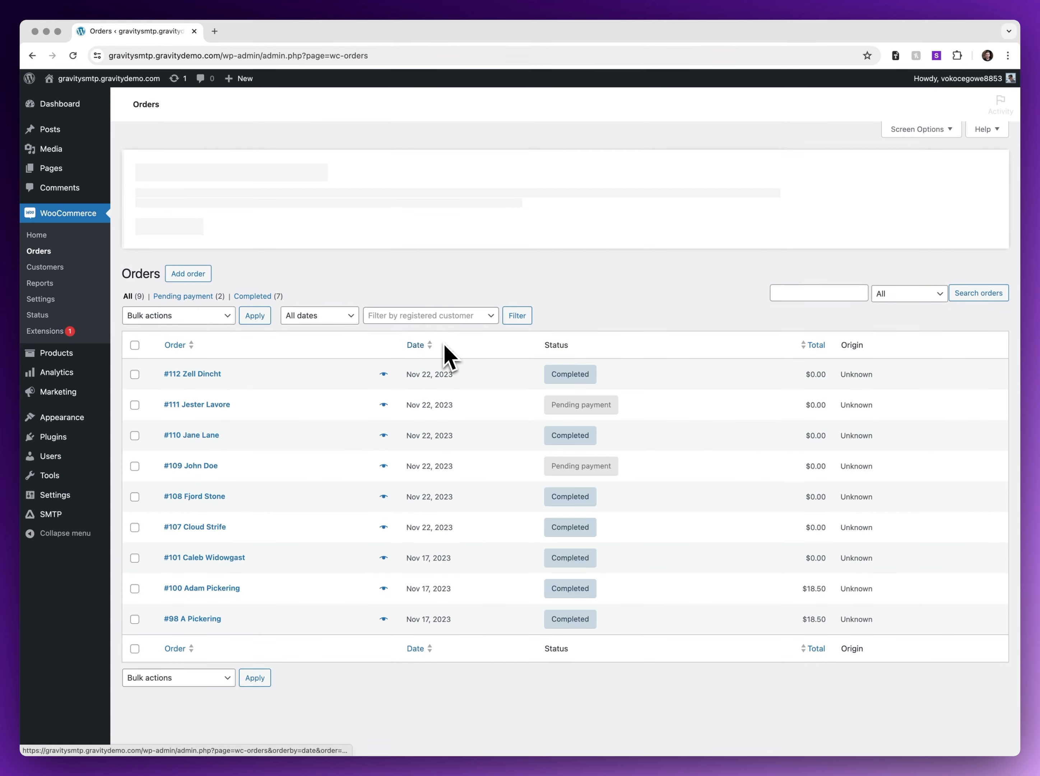
# Apply 'Send order details to customer' to order #112, then check the SMTP email log.
pyautogui.click(207, 375)
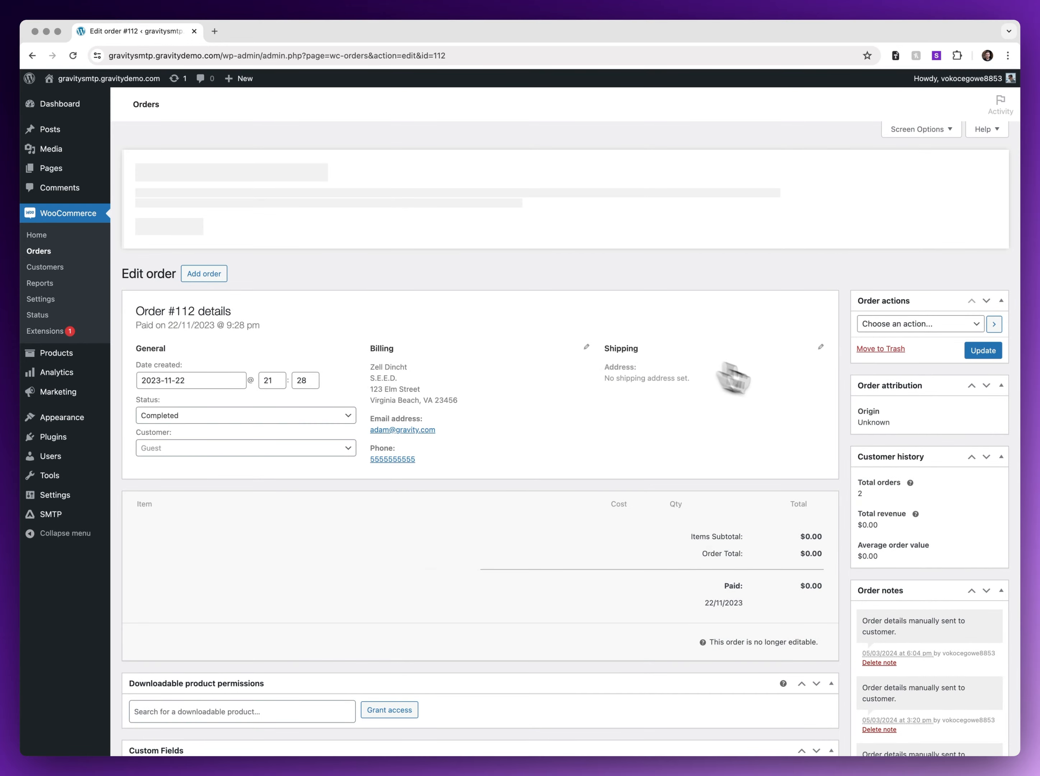
pyautogui.click(943, 324)
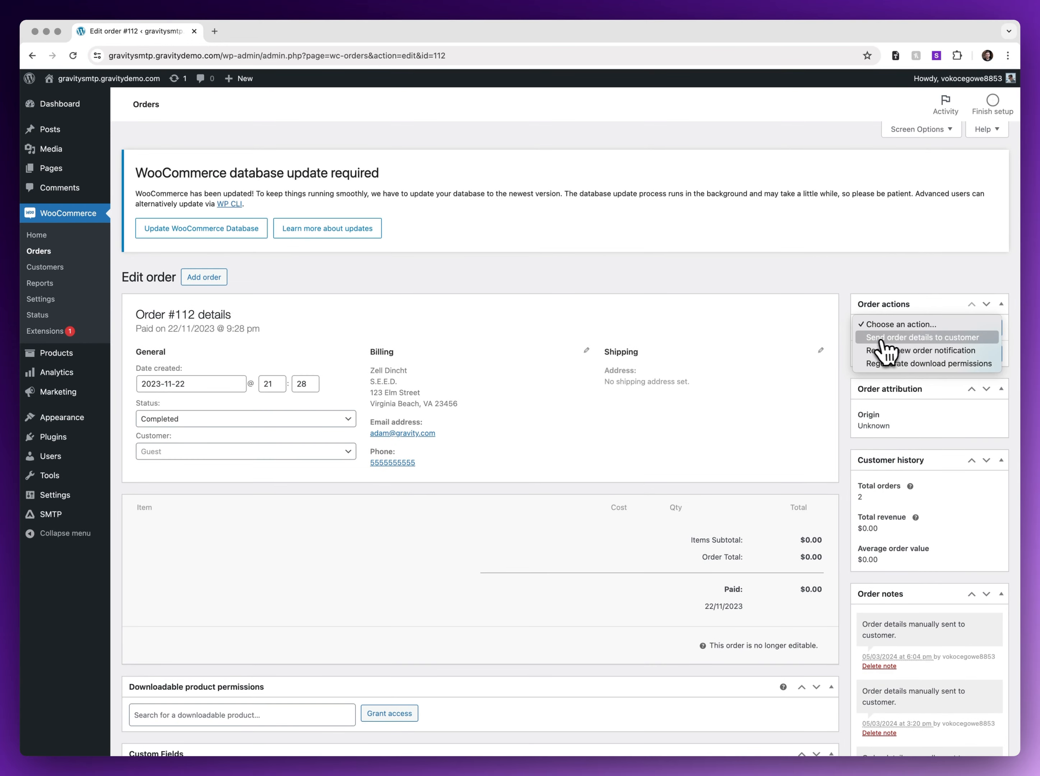
pyautogui.click(938, 338)
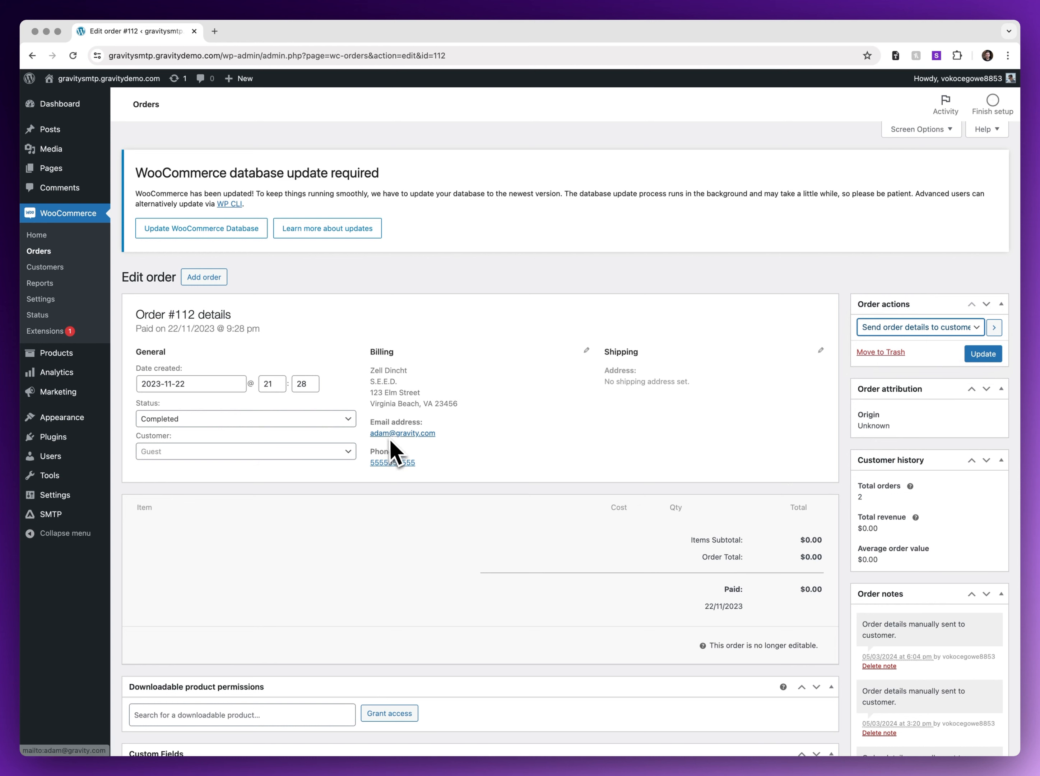
pyautogui.click(963, 359)
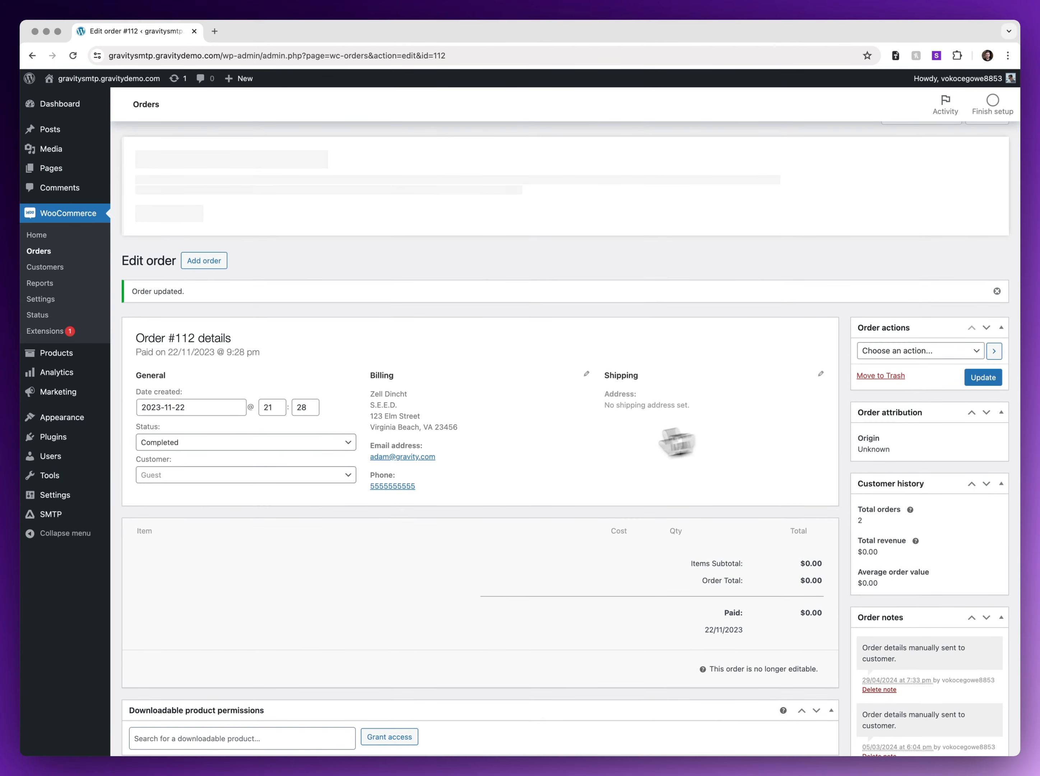
pyautogui.scroll(-10, 592, 449)
pyautogui.scroll(9, 595, 458)
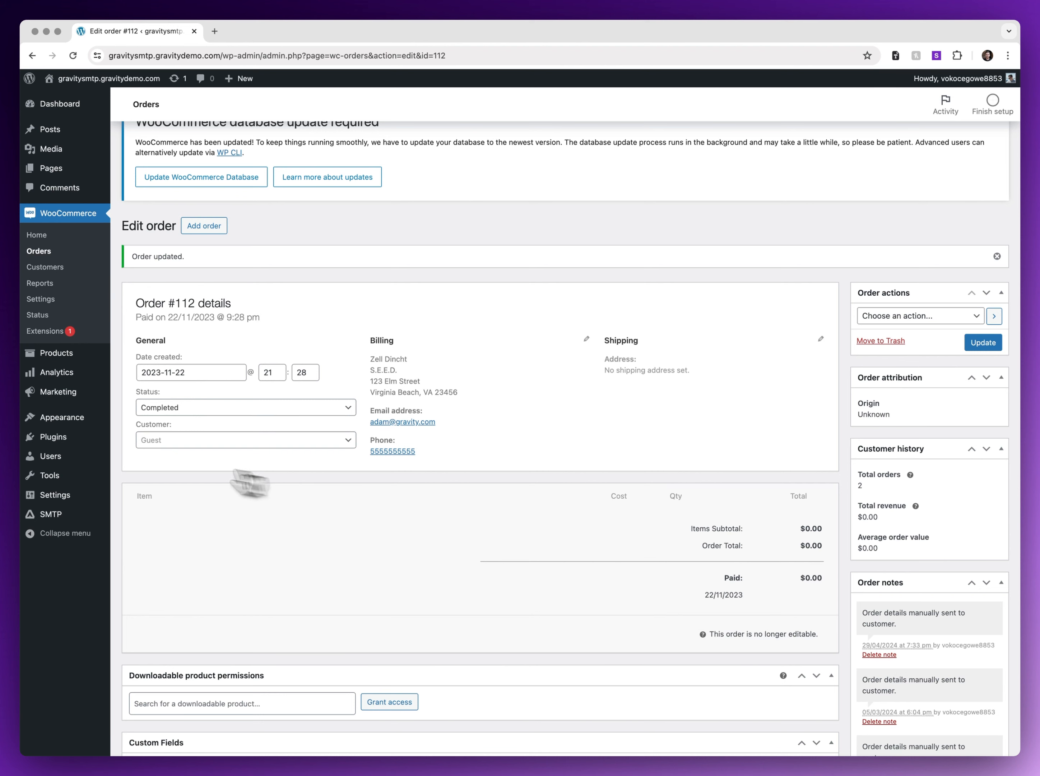
pyautogui.click(68, 514)
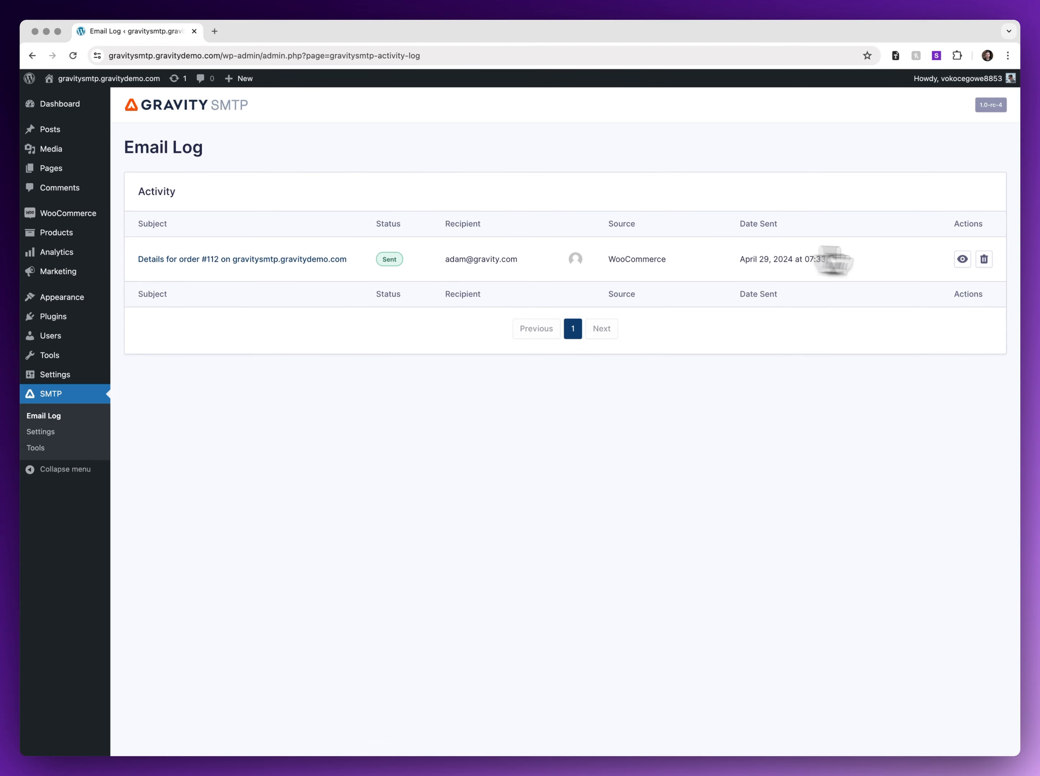
pyautogui.click(963, 259)
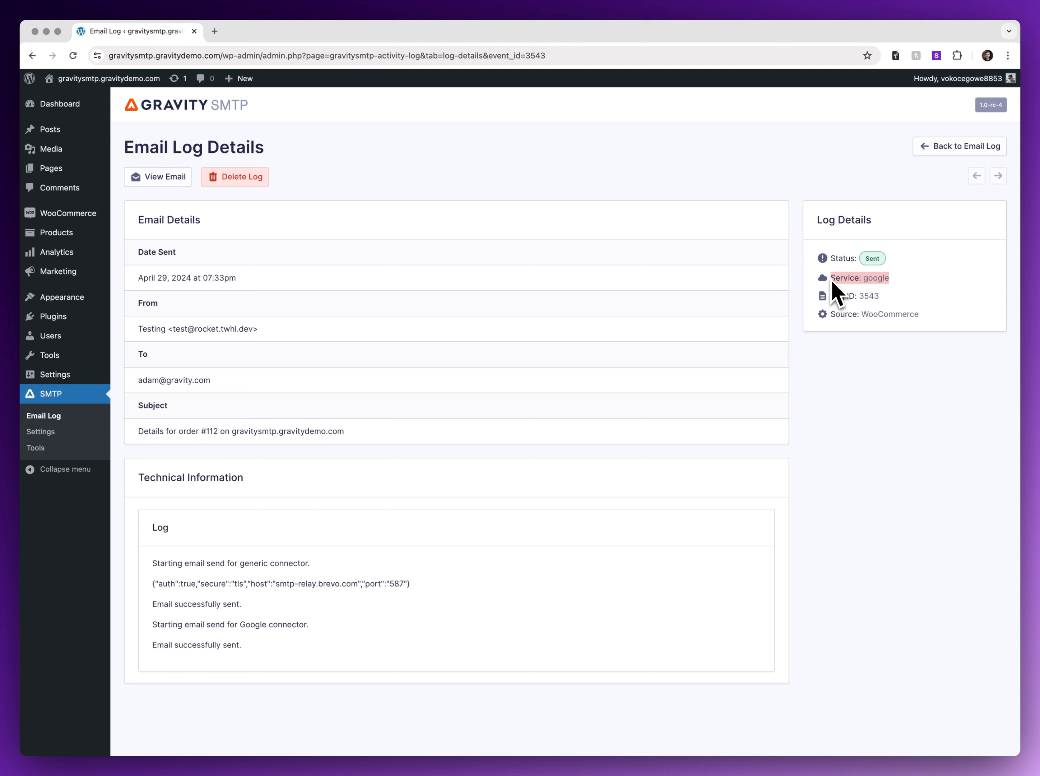
pyautogui.moveTo(918, 314); pyautogui.dragTo(836, 316)
pyautogui.click(817, 343)
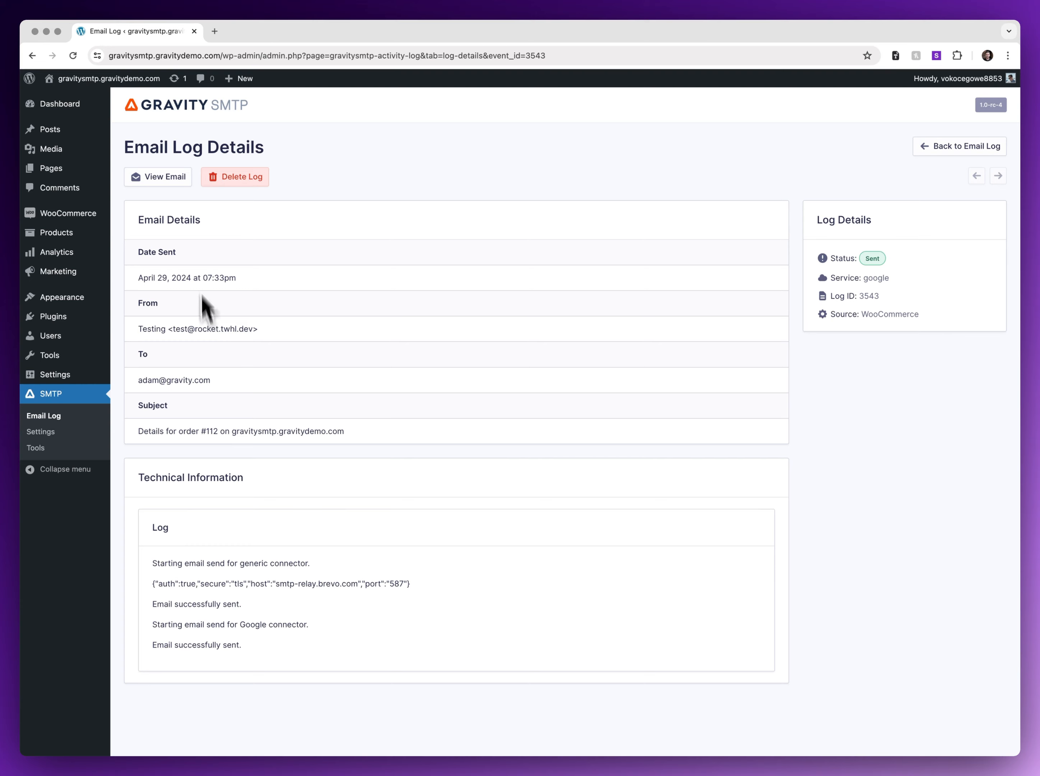
pyautogui.click(158, 176)
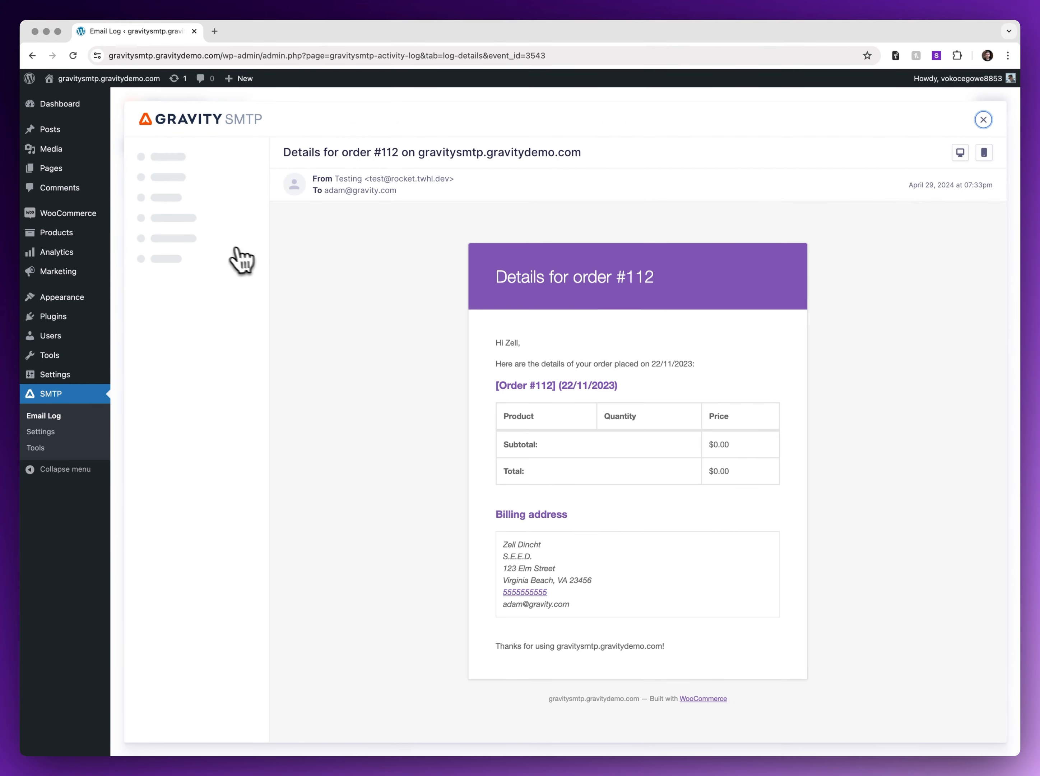
pyautogui.click(983, 120)
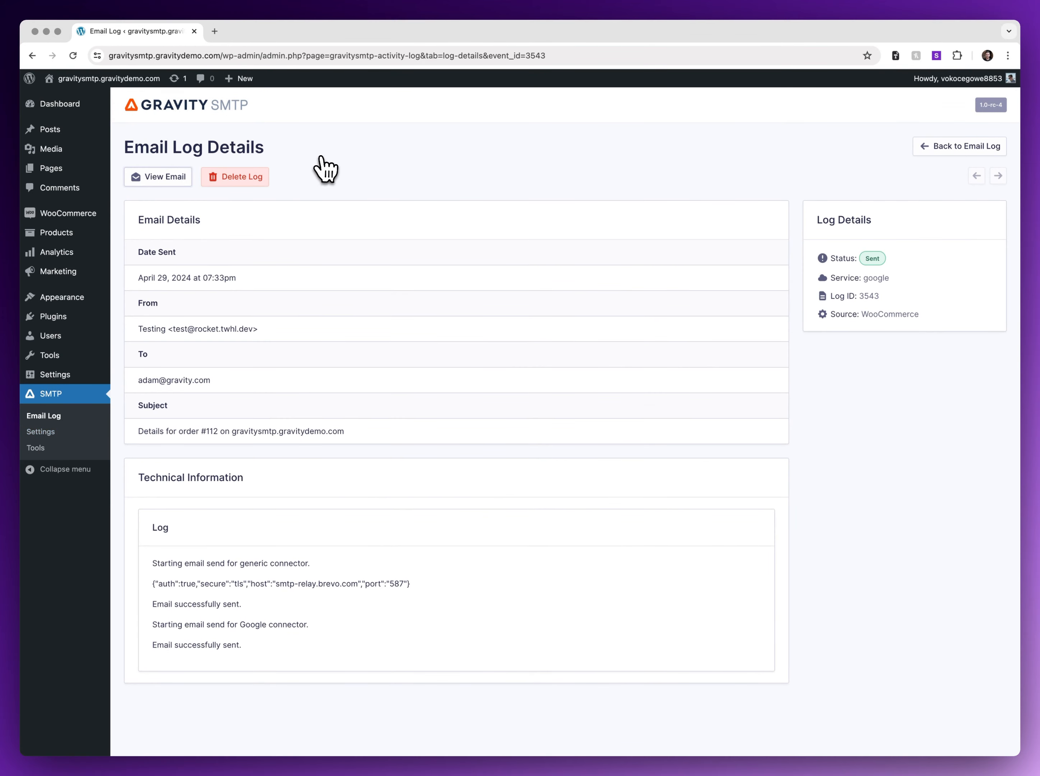
pyautogui.click(170, 180)
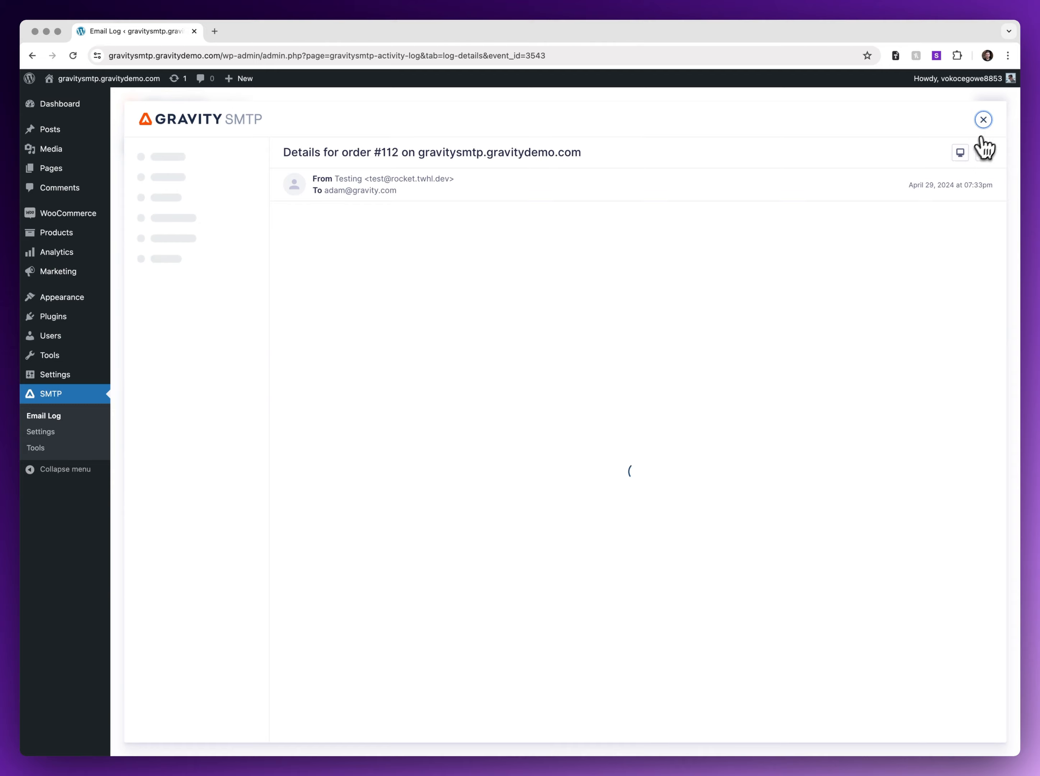
pyautogui.click(984, 122)
pyautogui.click(967, 151)
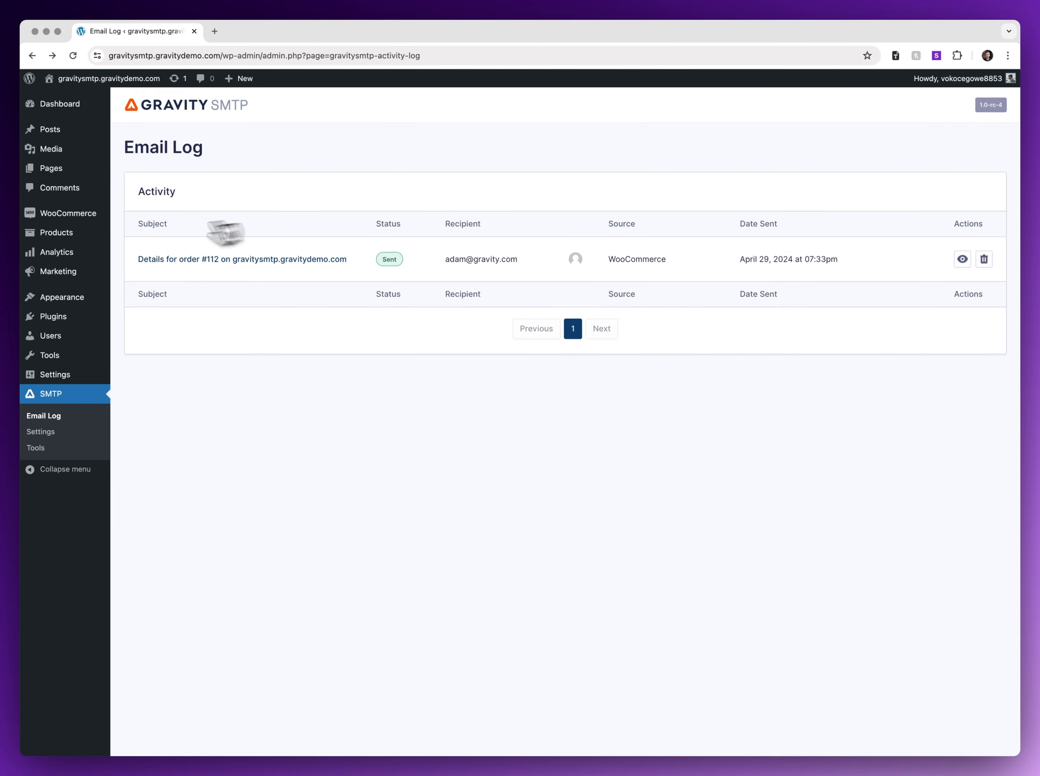
pyautogui.moveTo(63, 221)
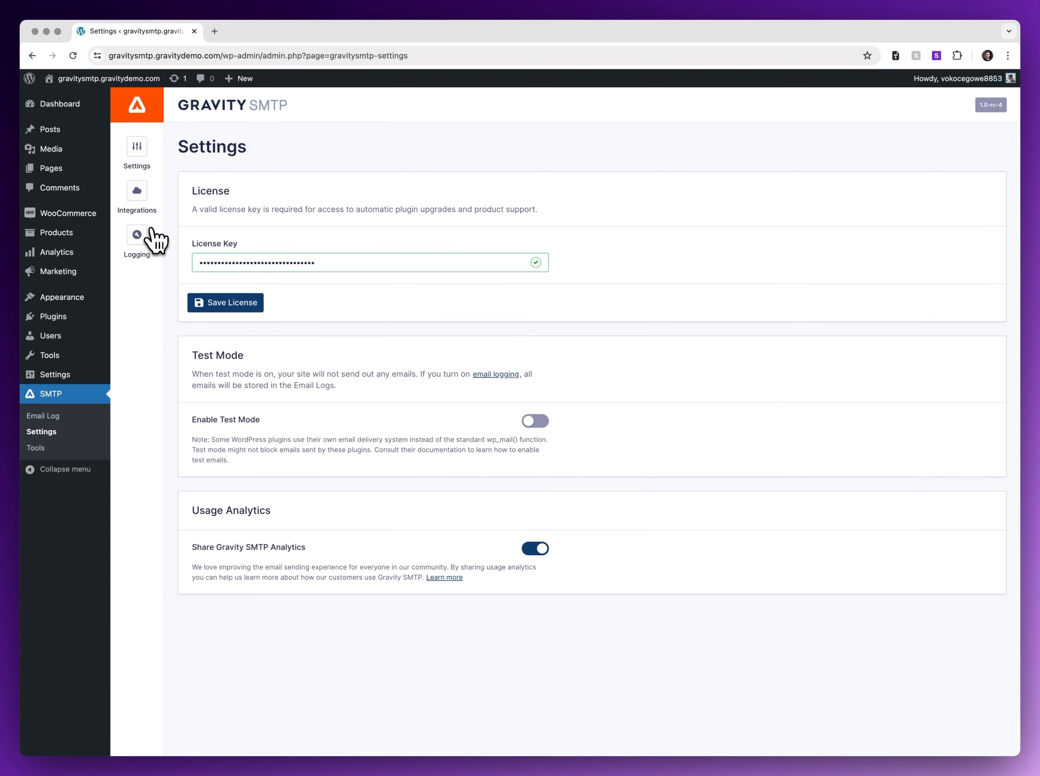
# Toggle the Google / Gmail integration on, then open the Send a Test form in SMTP Tools.
pyautogui.click(140, 206)
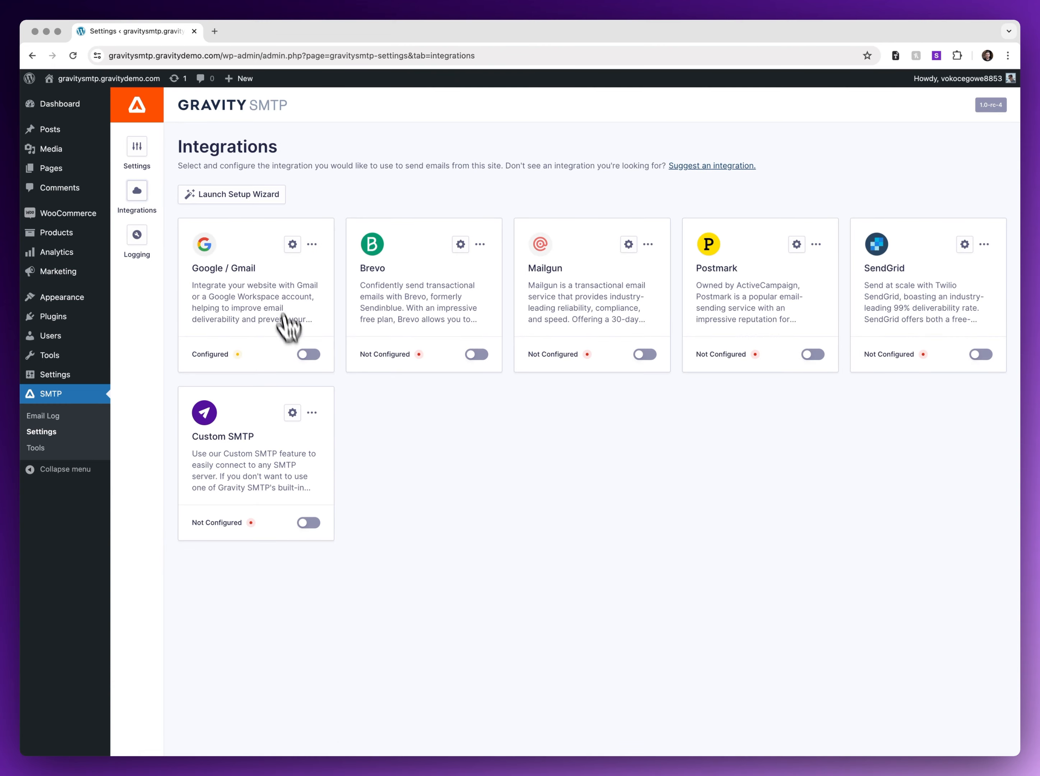
pyautogui.click(309, 354)
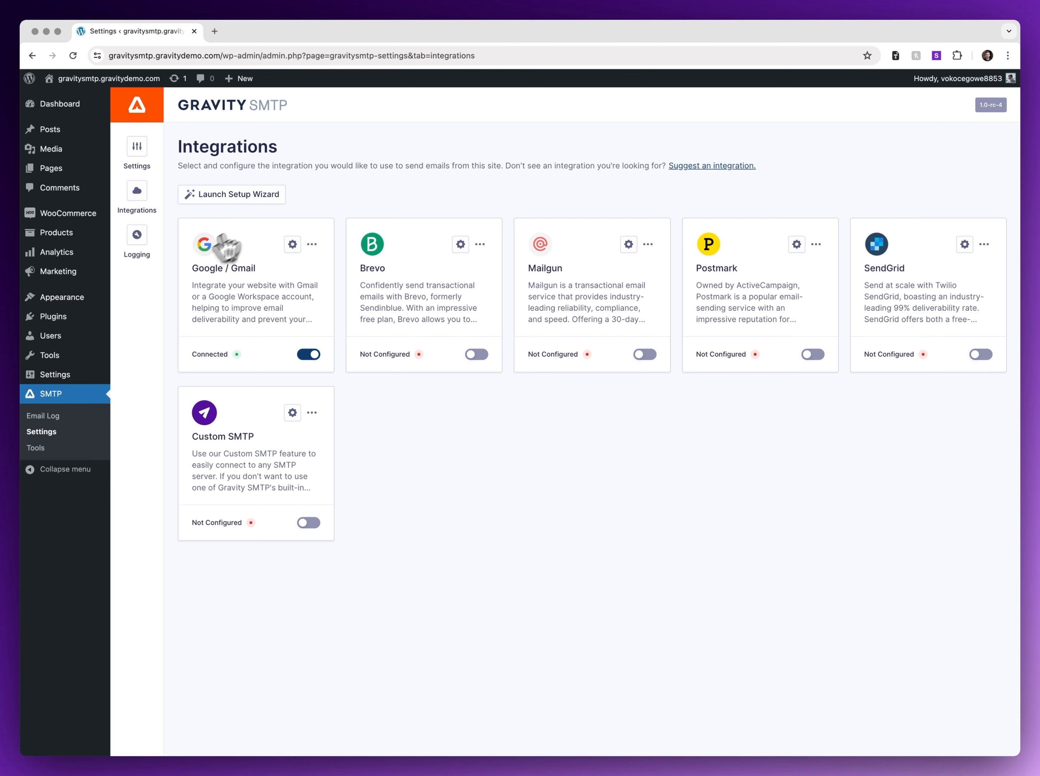
pyautogui.click(137, 235)
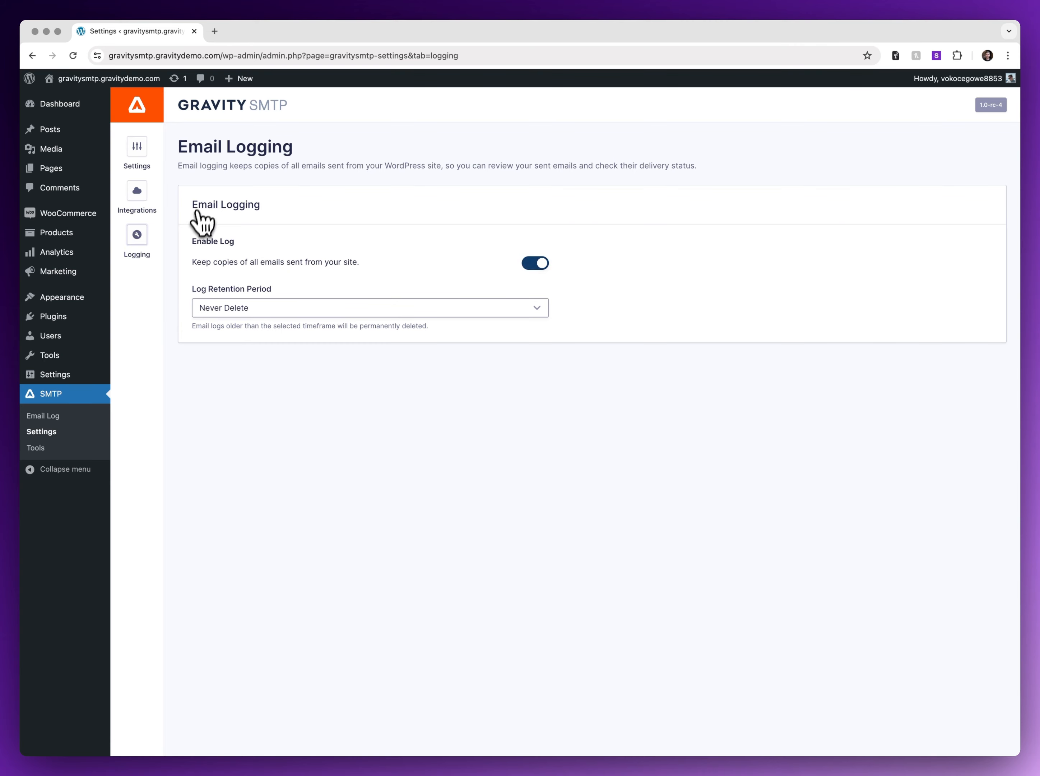
pyautogui.click(37, 447)
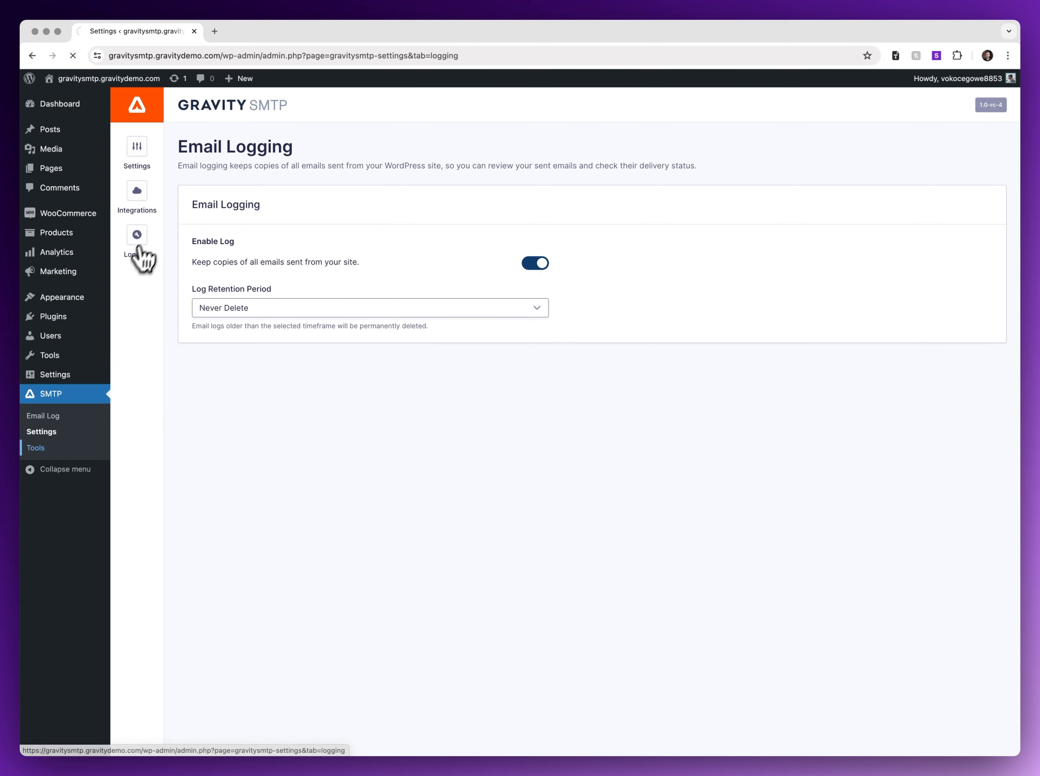
pyautogui.click(215, 160)
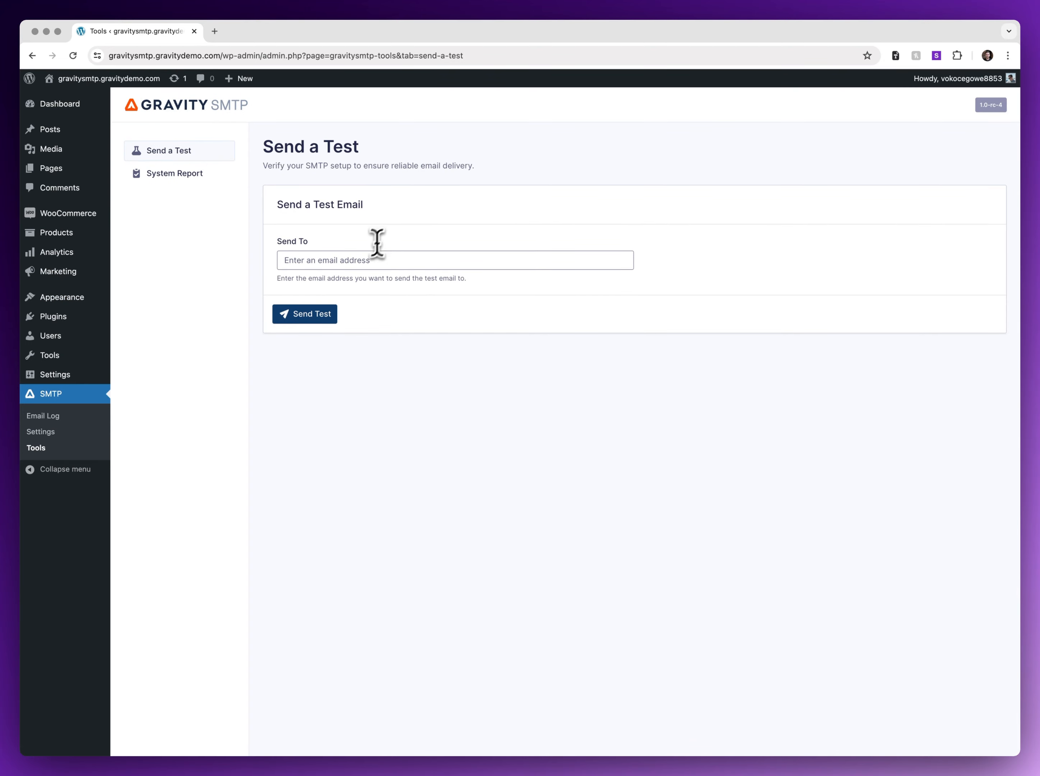
# Send a test email to the recipient and view its Pending log entry via Google.
pyautogui.click(358, 260)
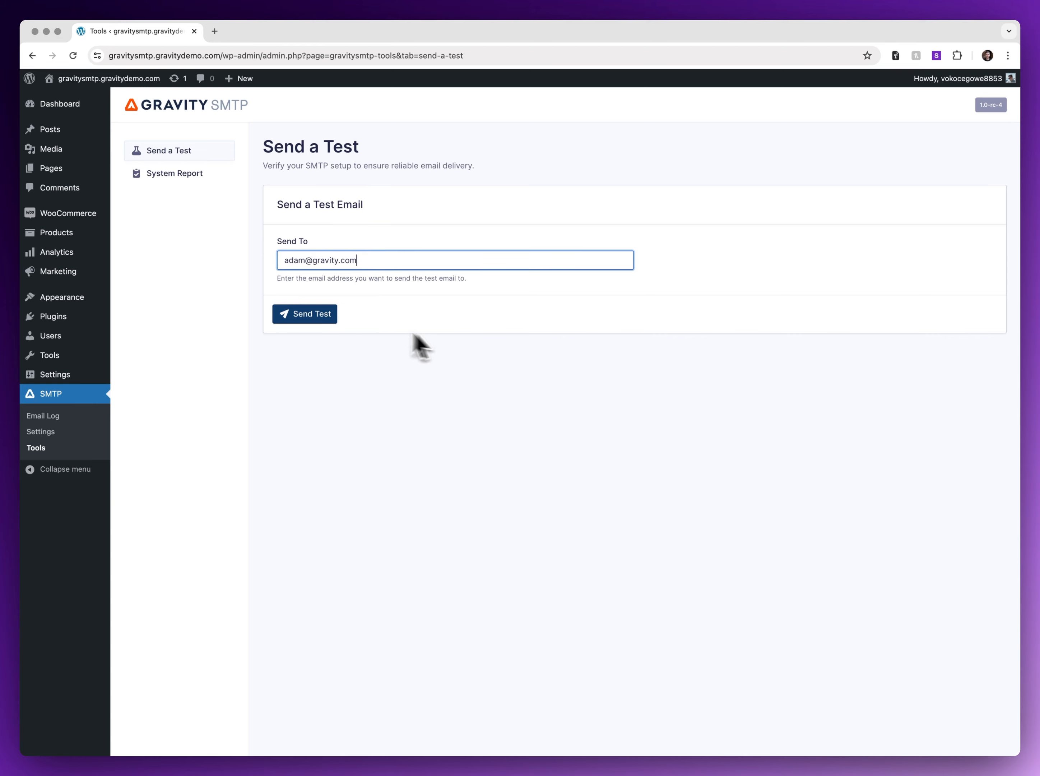
pyautogui.click(303, 316)
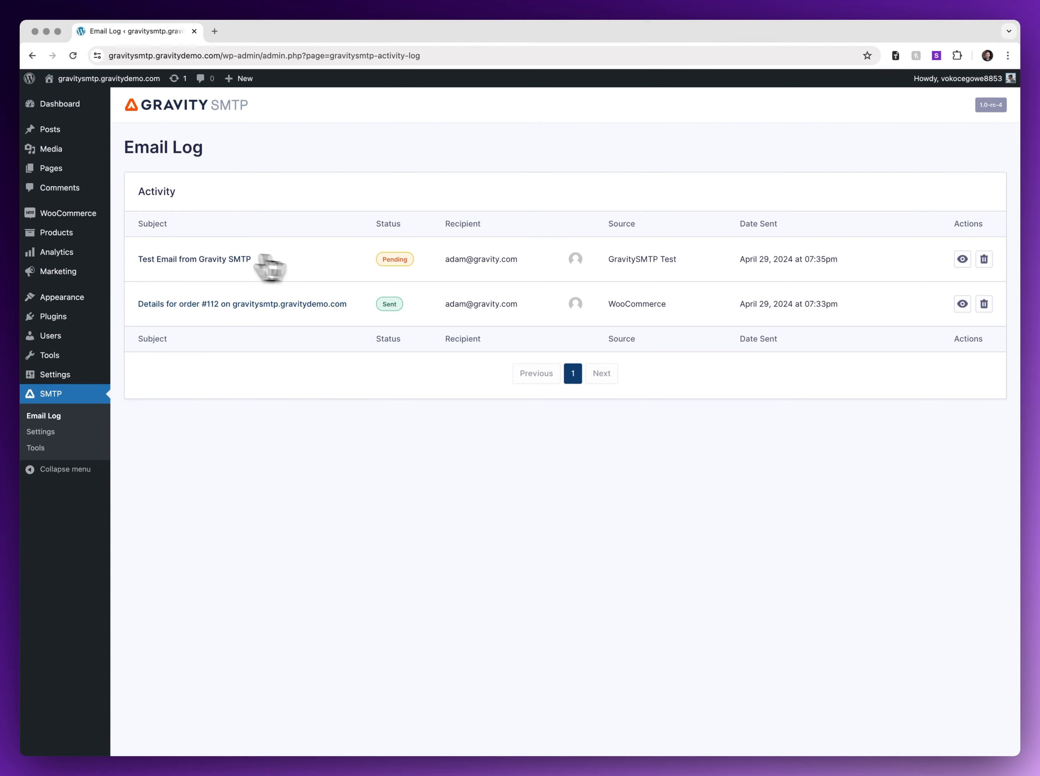
pyautogui.click(177, 259)
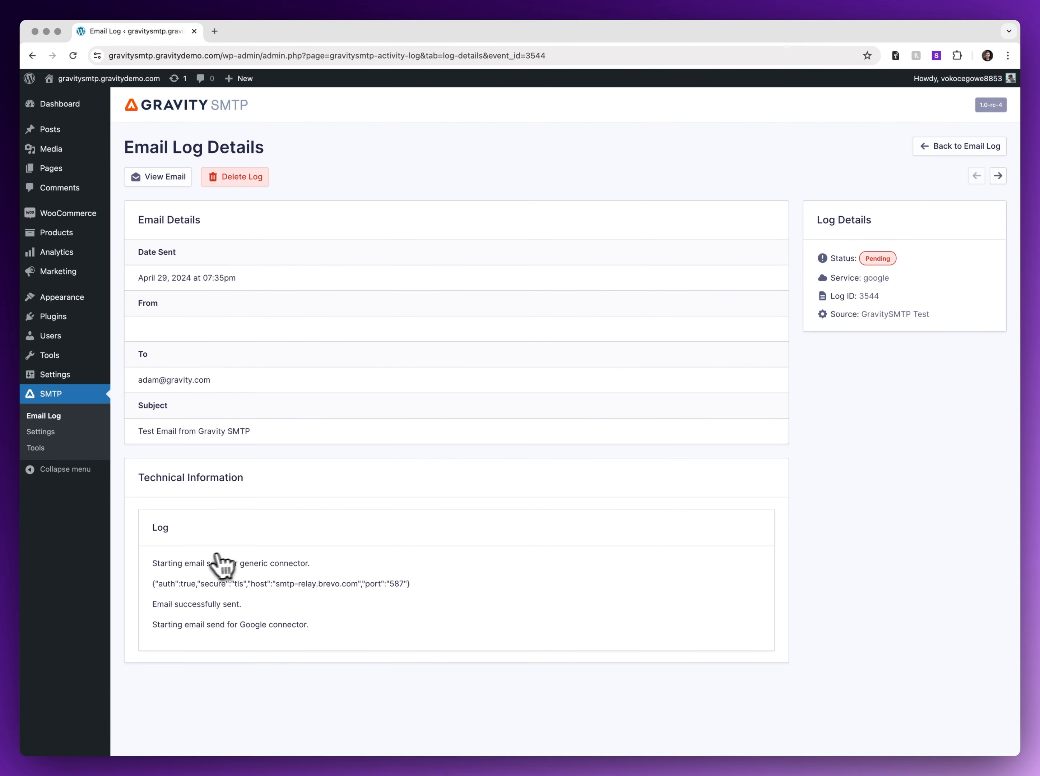
pyautogui.click(59, 431)
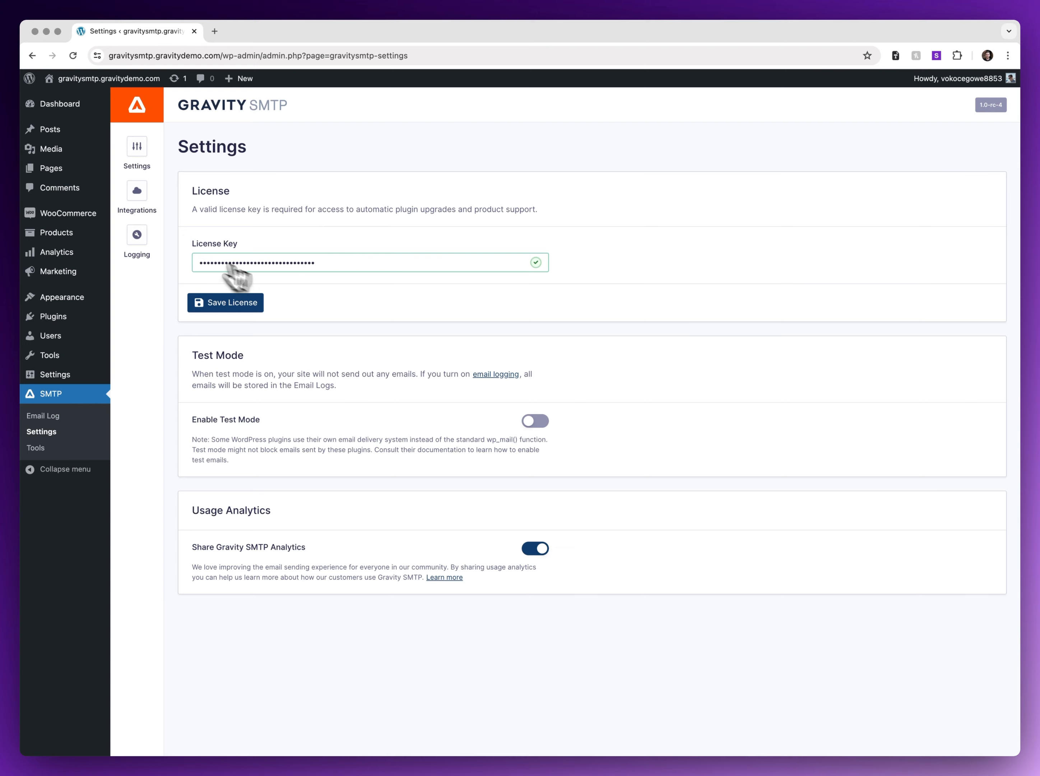
pyautogui.click(140, 199)
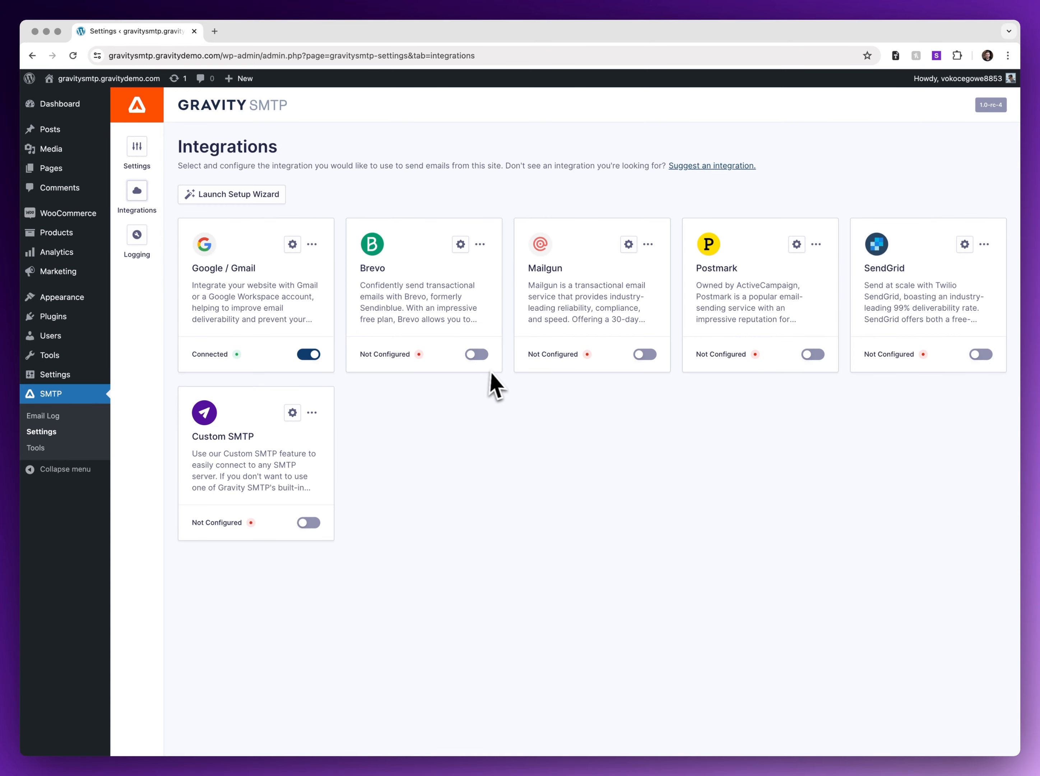
# Force the Gmail From email to the connected address and From name to the sender's full name, then save.
pyautogui.click(293, 244)
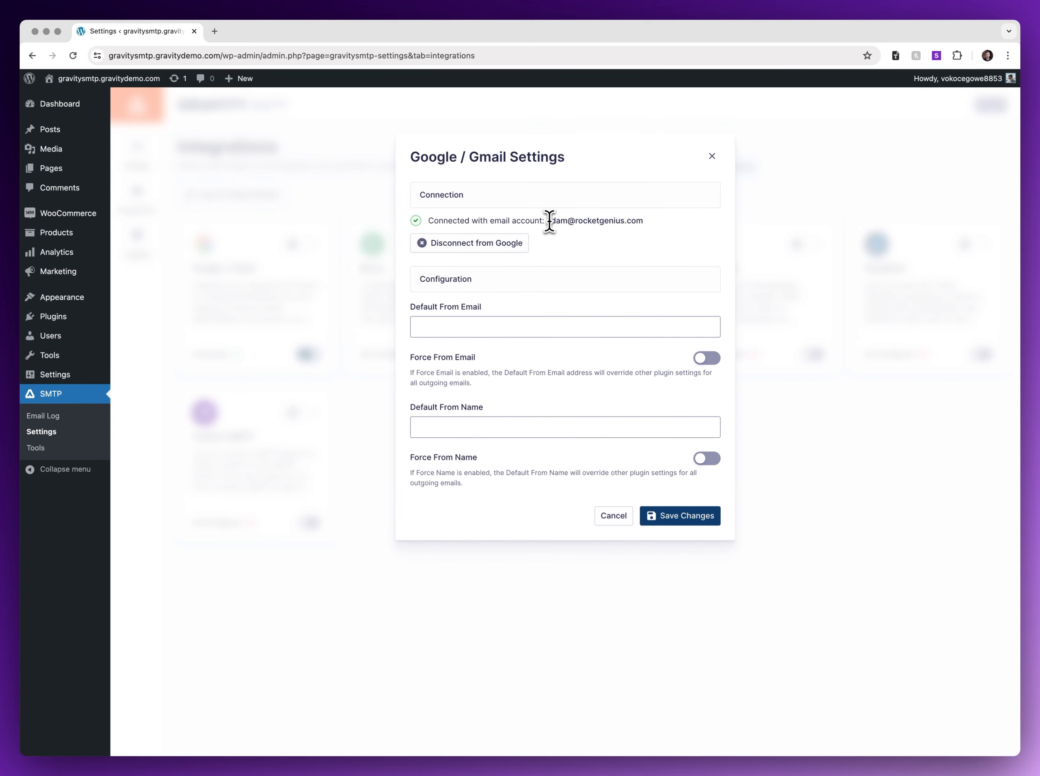
pyautogui.moveTo(547, 221); pyautogui.dragTo(597, 220)
pyautogui.click(708, 357)
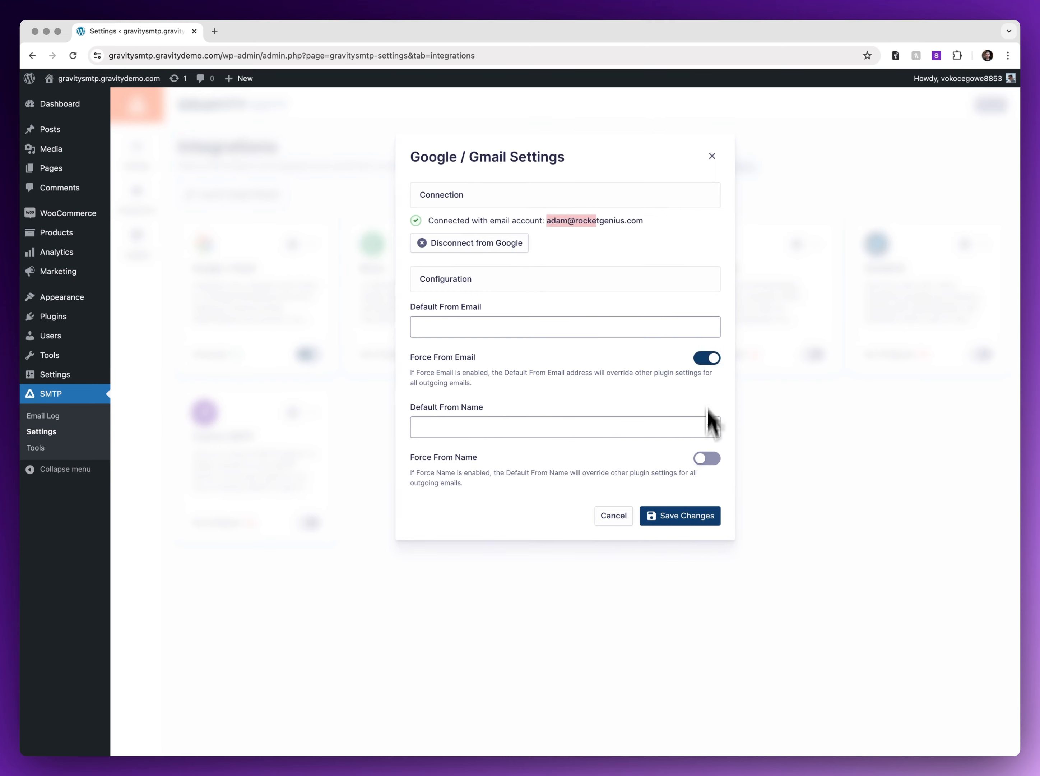
pyautogui.click(708, 459)
pyautogui.click(562, 217)
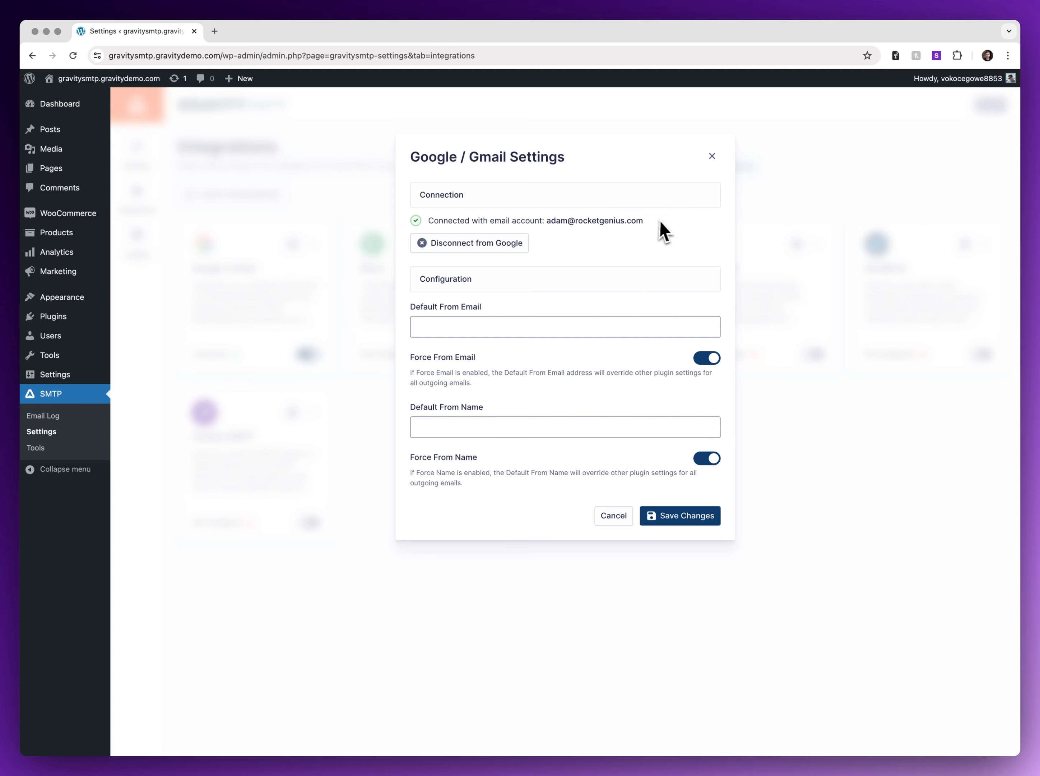
pyautogui.moveTo(660, 226); pyautogui.dragTo(544, 220)
pyautogui.press('super+c')
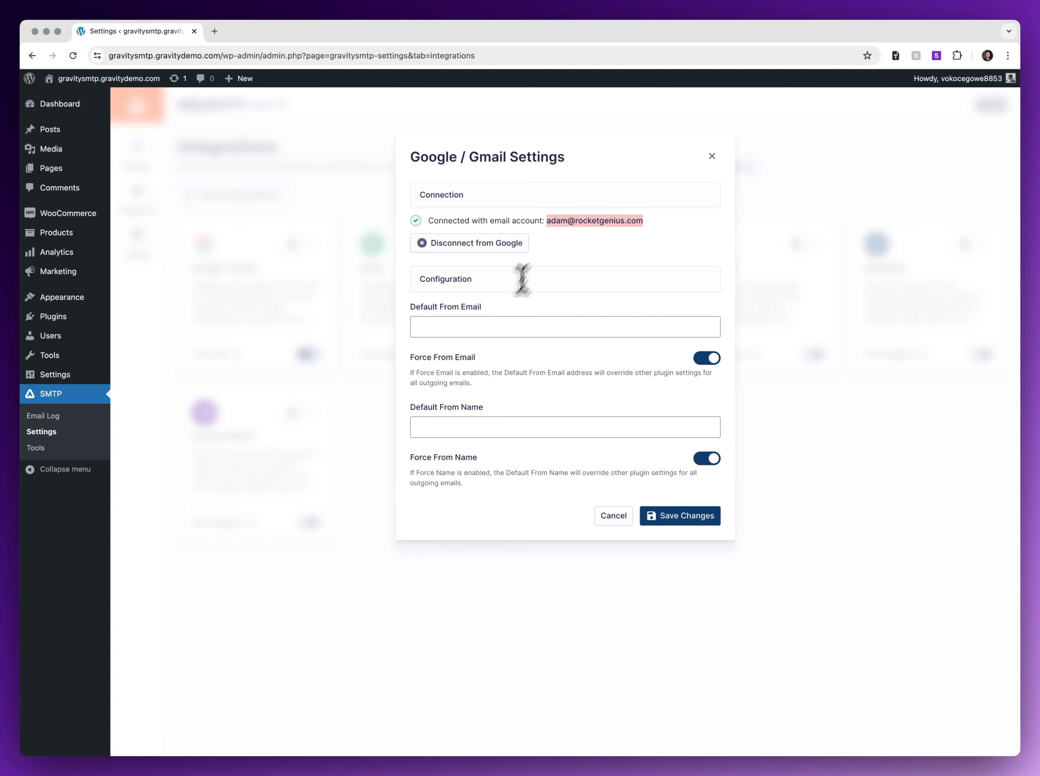
pyautogui.click(526, 327)
pyautogui.press('super+v')
pyautogui.click(471, 426)
pyautogui.press('super+v')
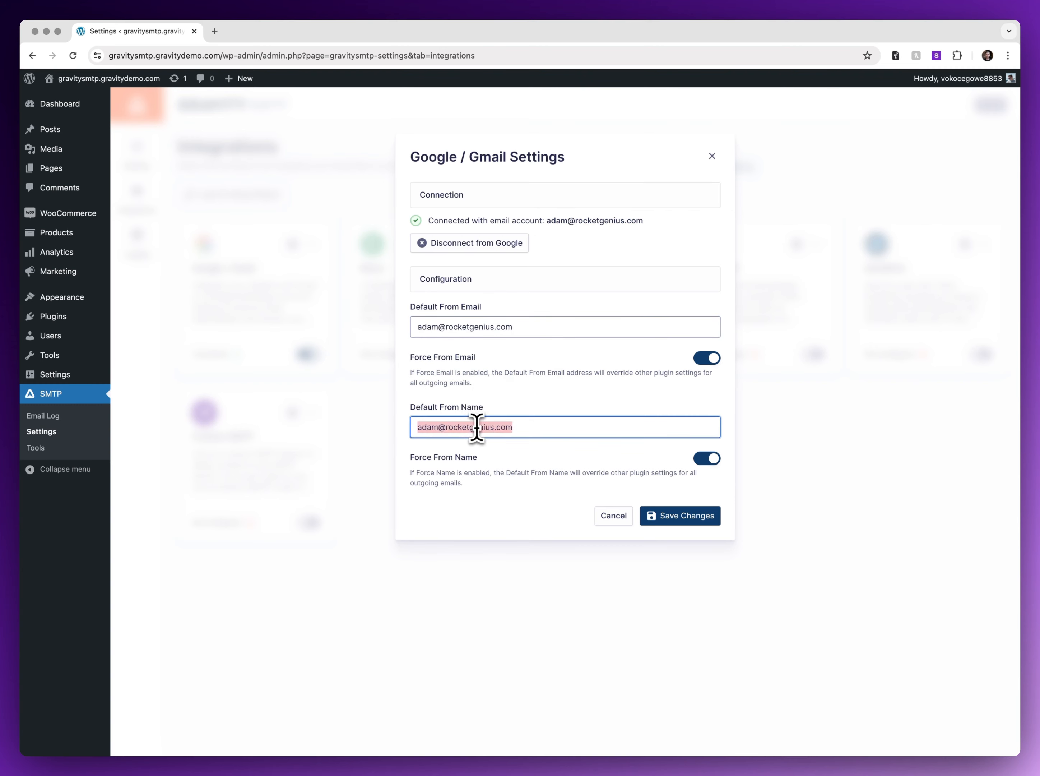
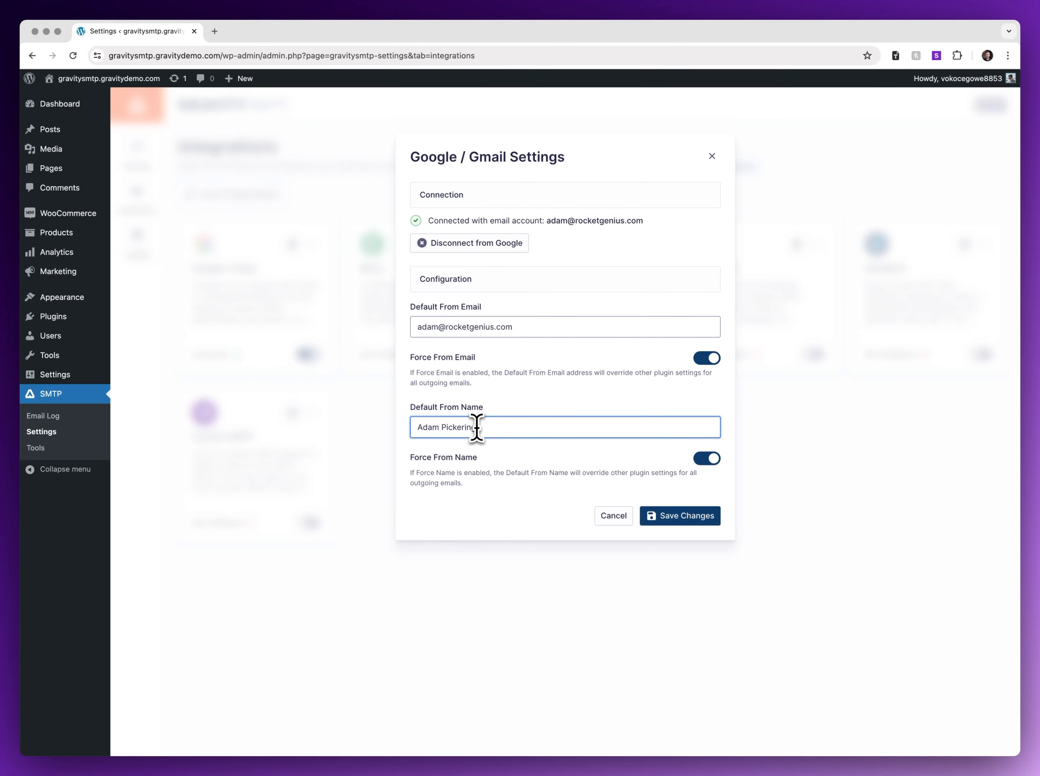
pyautogui.click(679, 515)
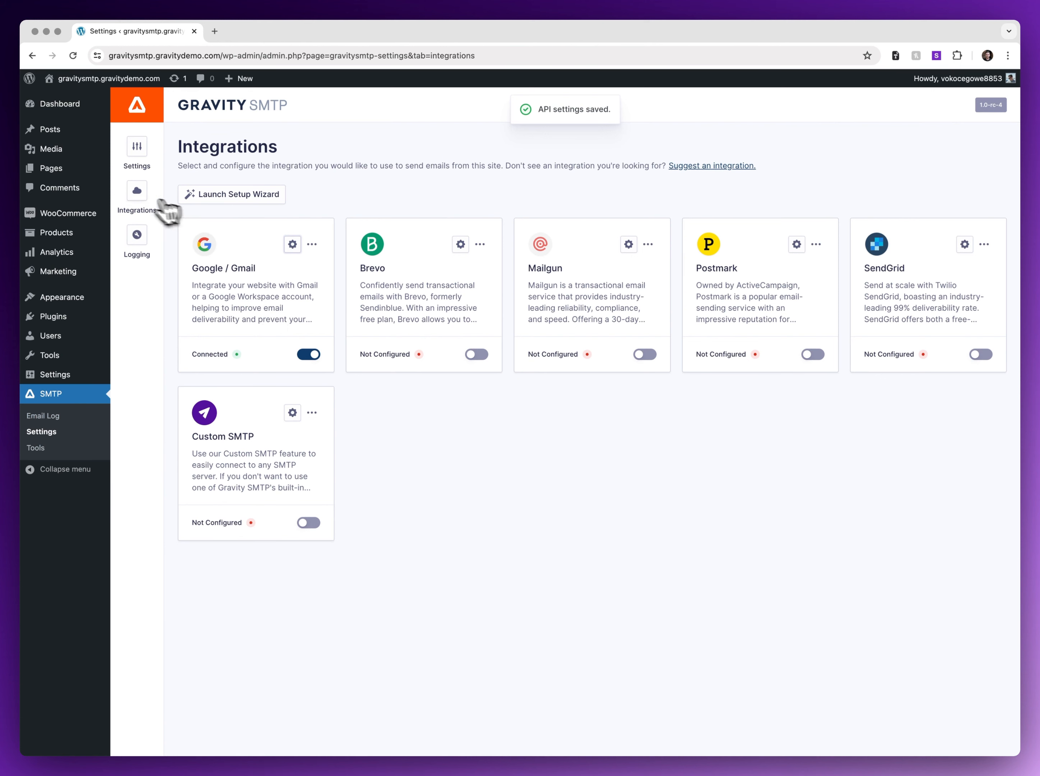
# Send a second test email from SMTP Tools and open its log entry showing Sent via Google.
pyautogui.click(139, 240)
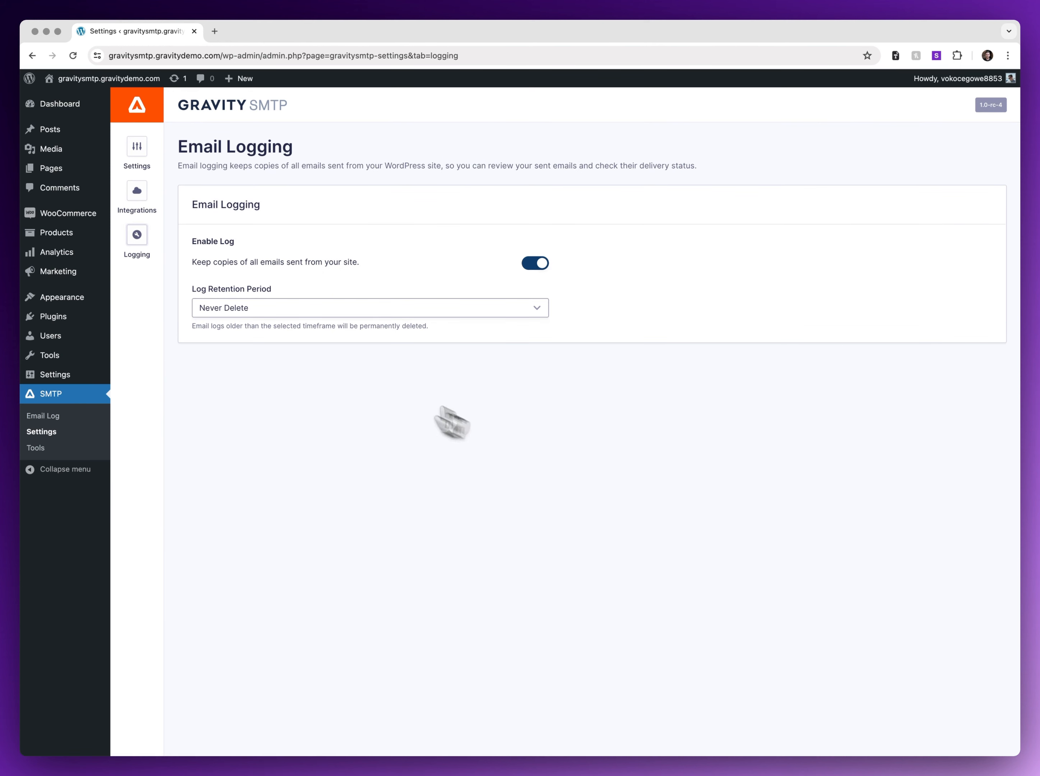
pyautogui.click(41, 420)
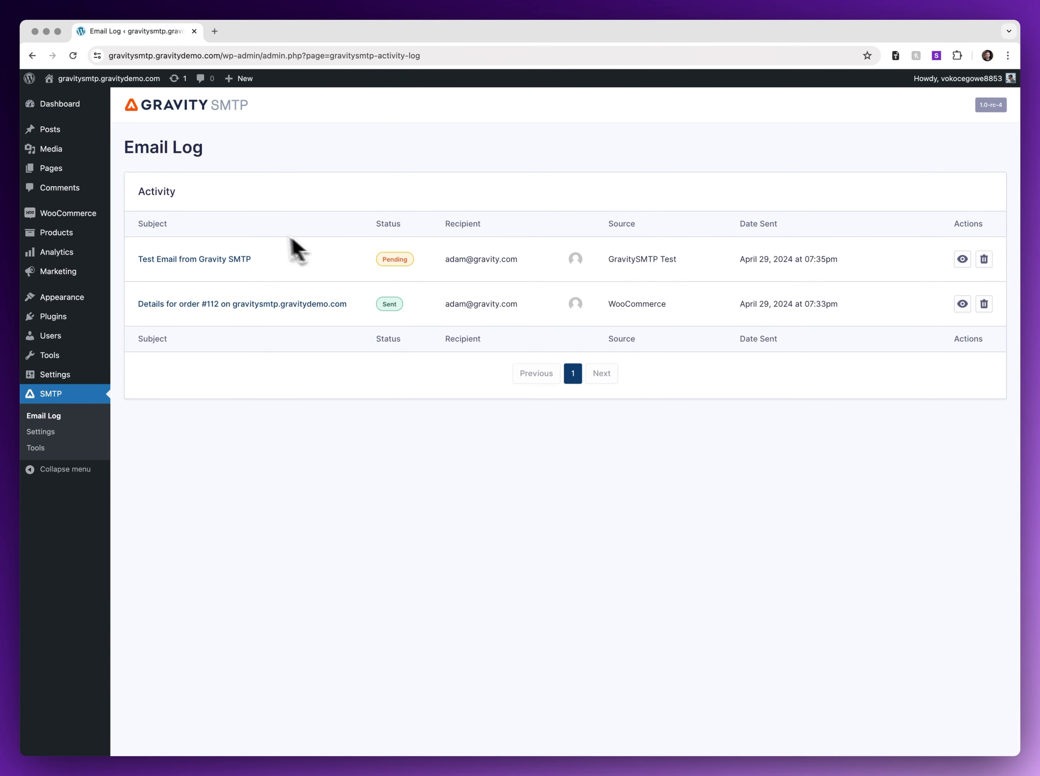
pyautogui.click(41, 435)
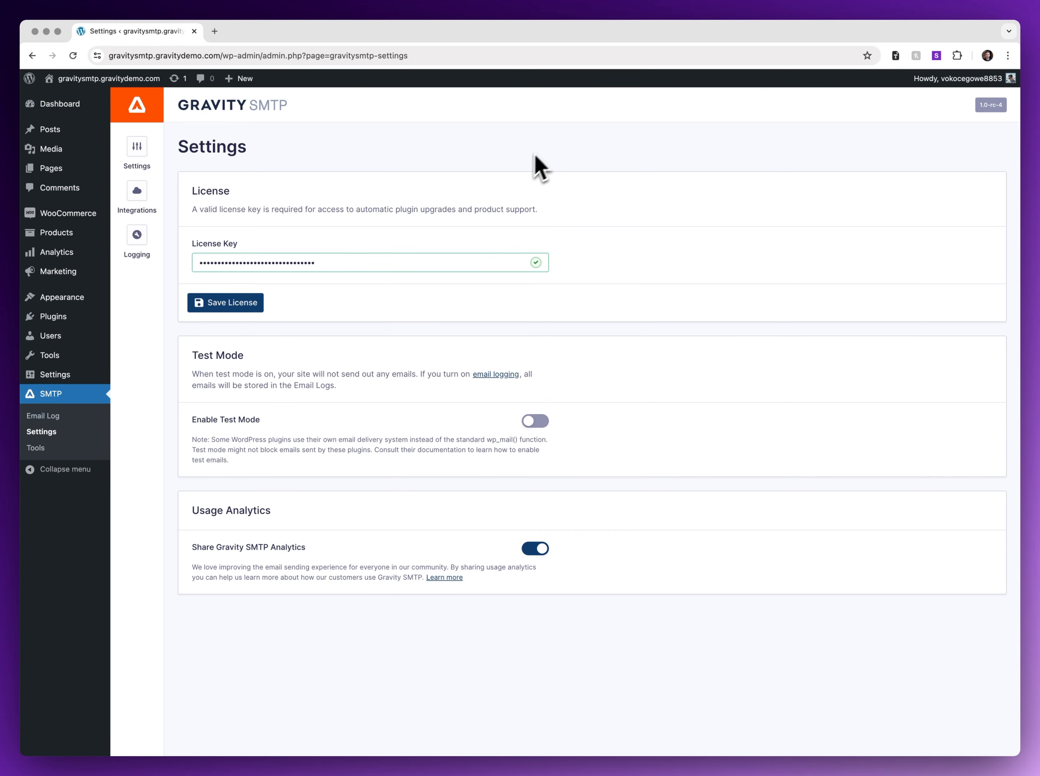
pyautogui.click(47, 447)
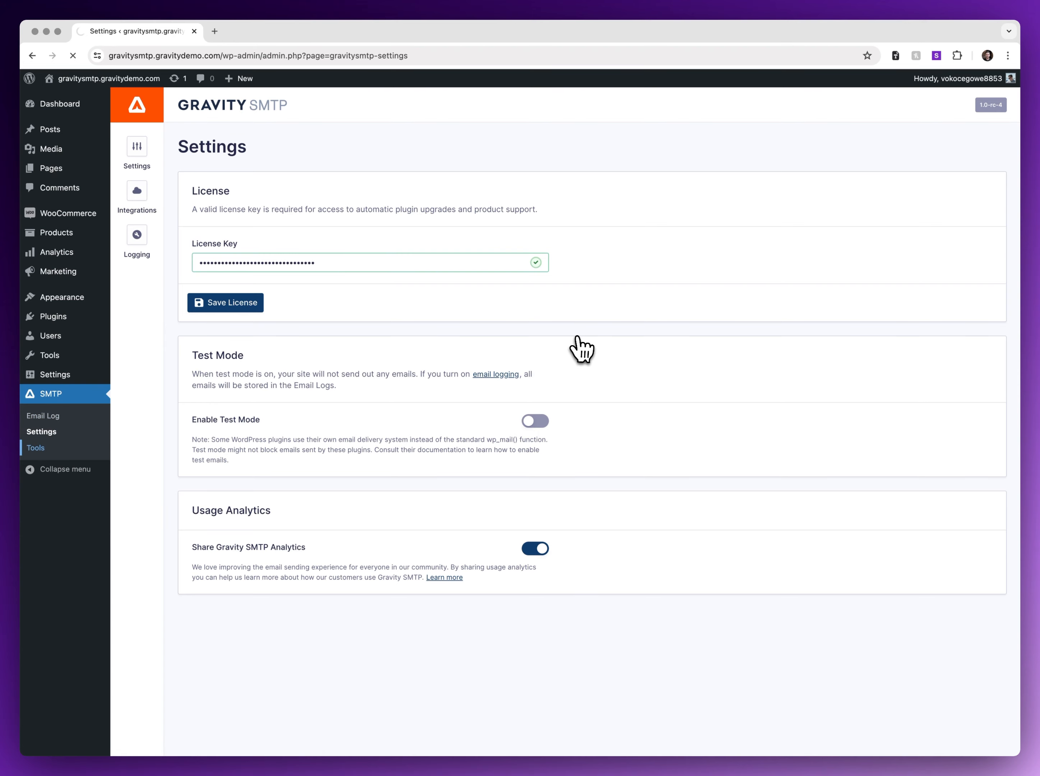
pyautogui.click(376, 263)
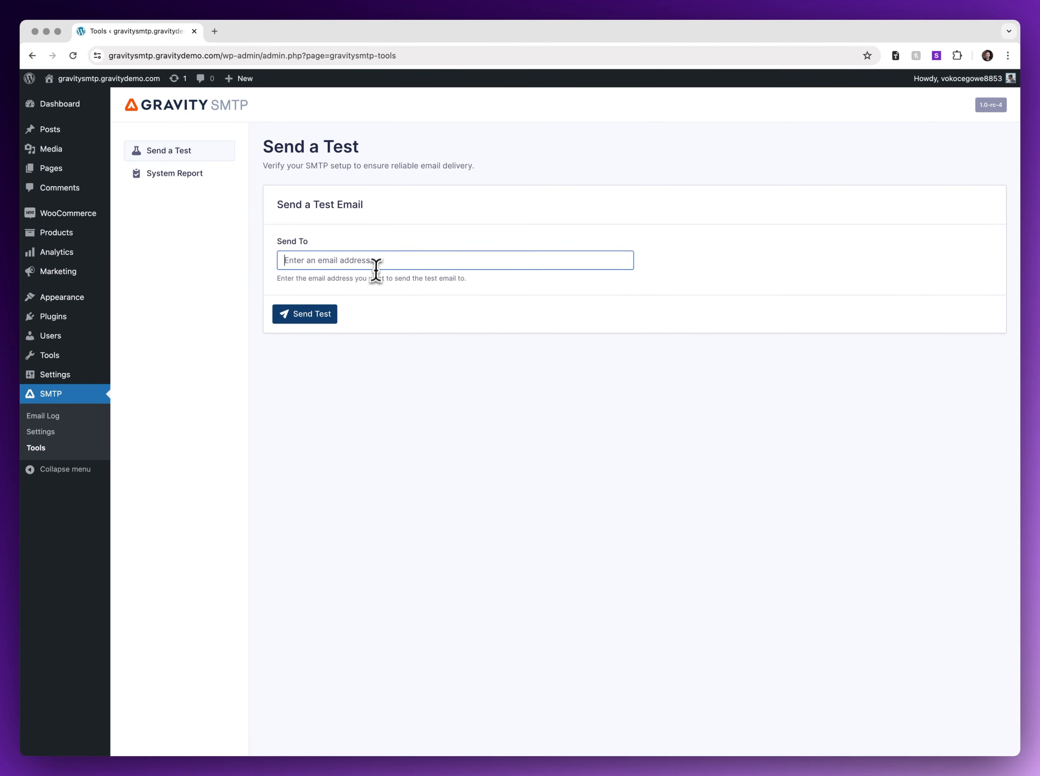
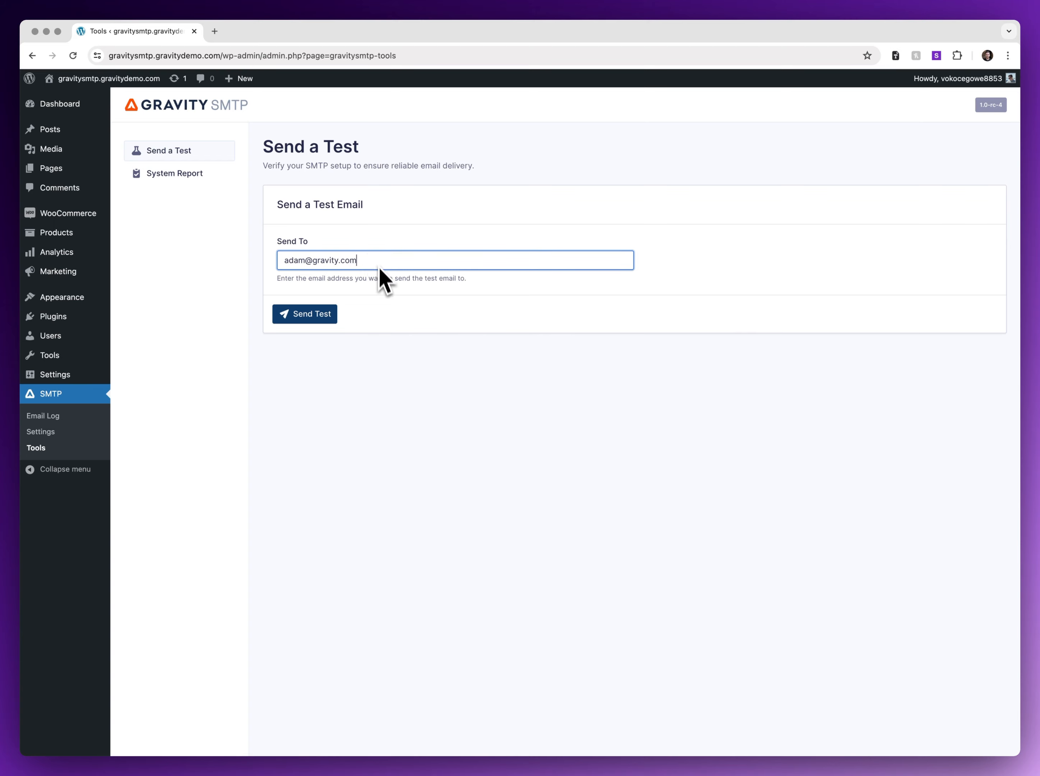
pyautogui.click(315, 318)
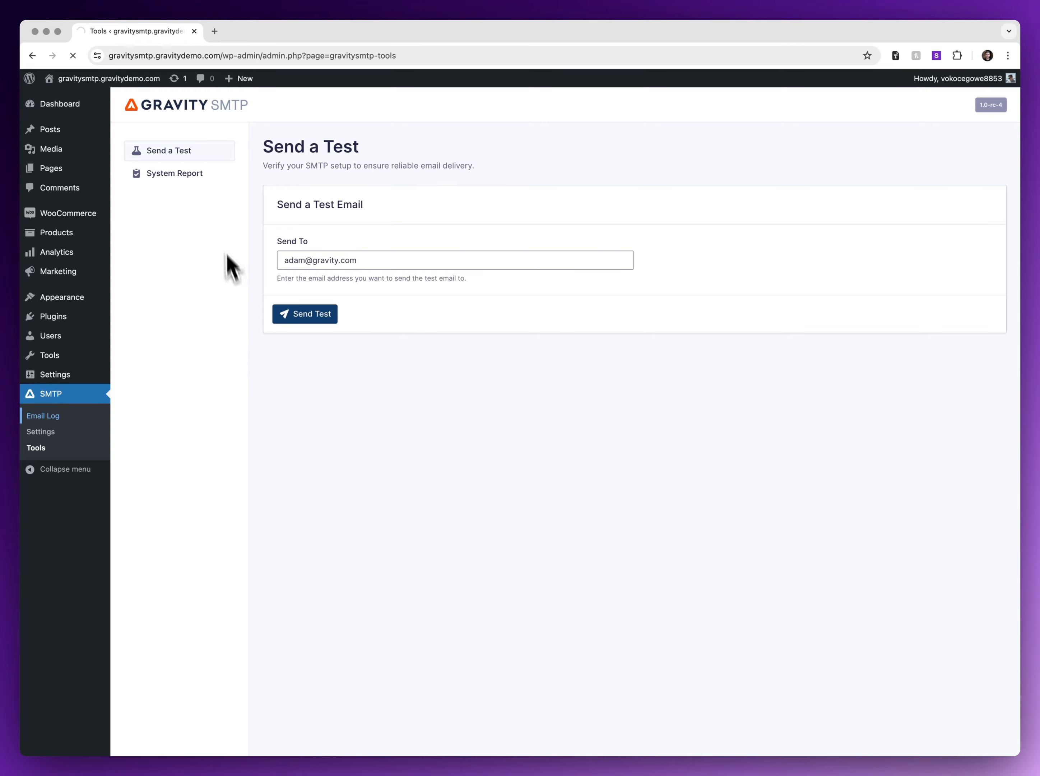
pyautogui.click(240, 263)
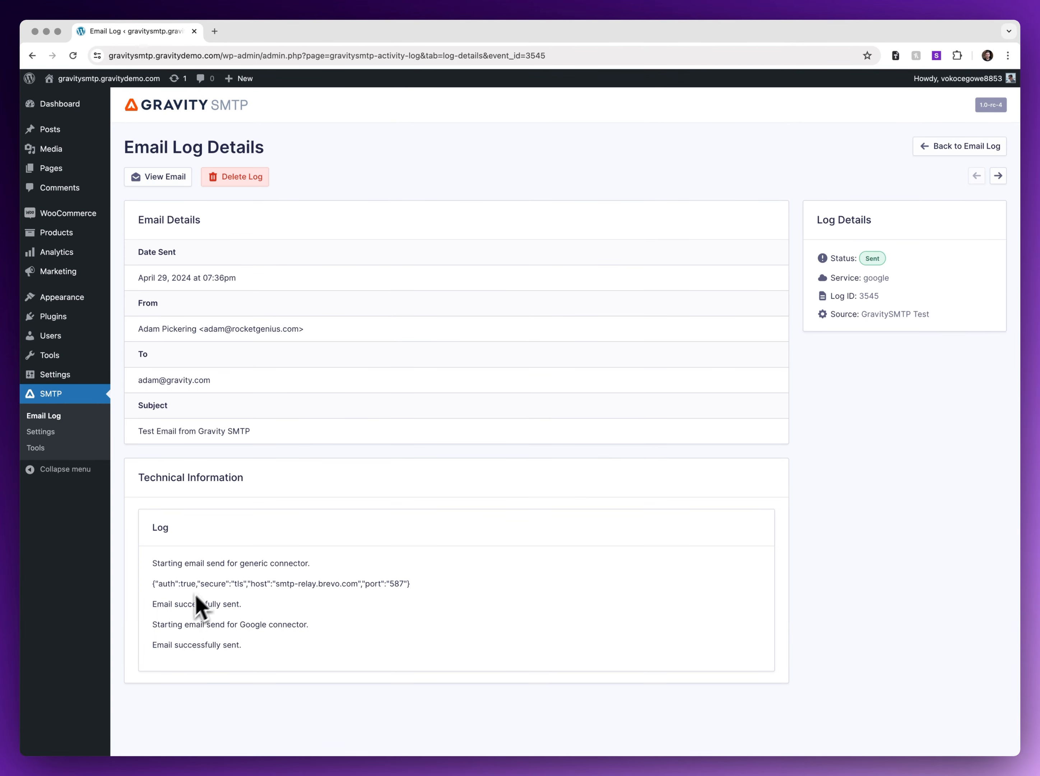
# Preview the logged test email's Test Successful message, then close it and leave the log details.
pyautogui.click(171, 178)
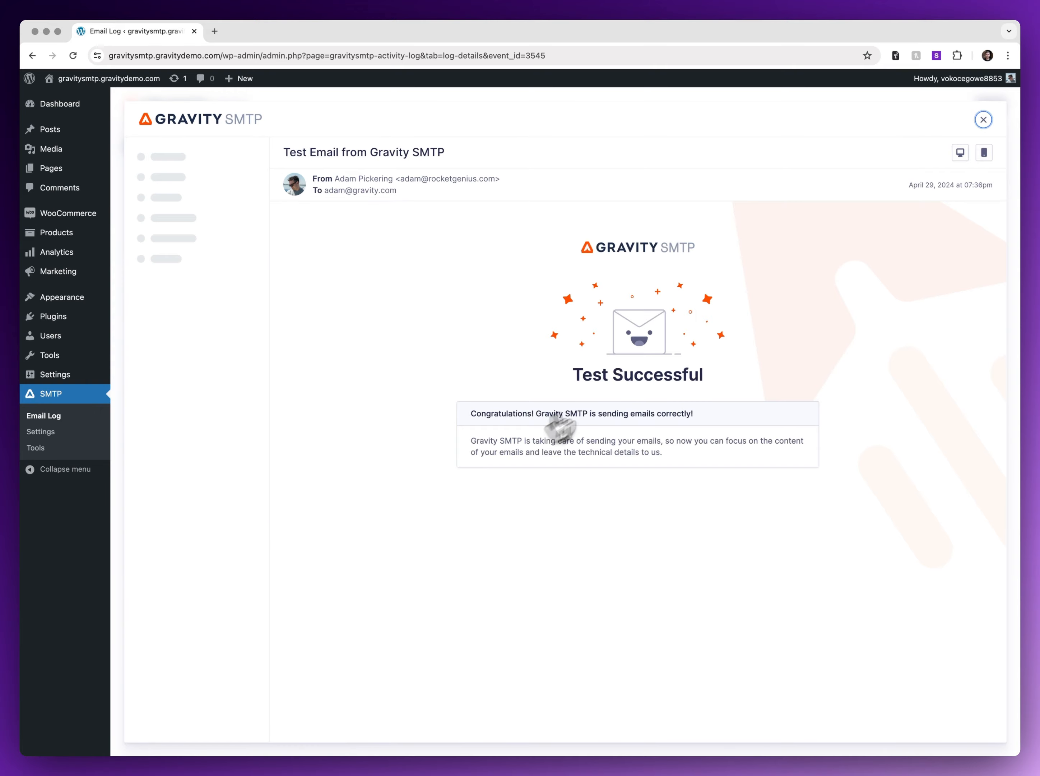
pyautogui.click(983, 120)
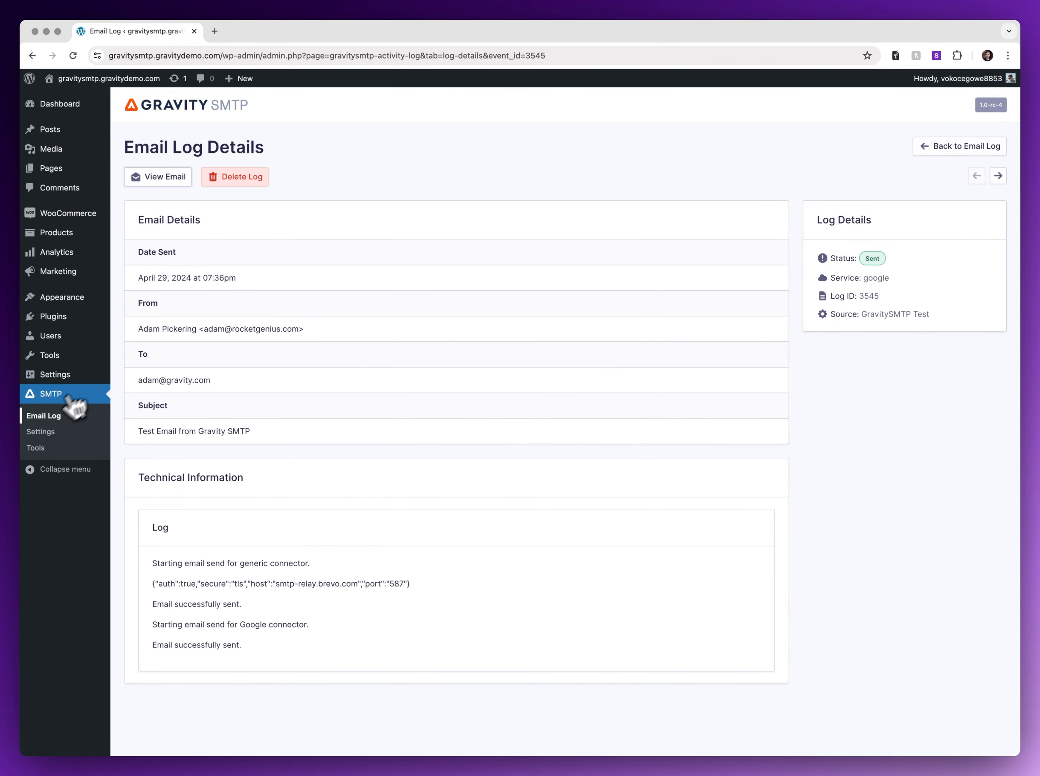
pyautogui.click(52, 416)
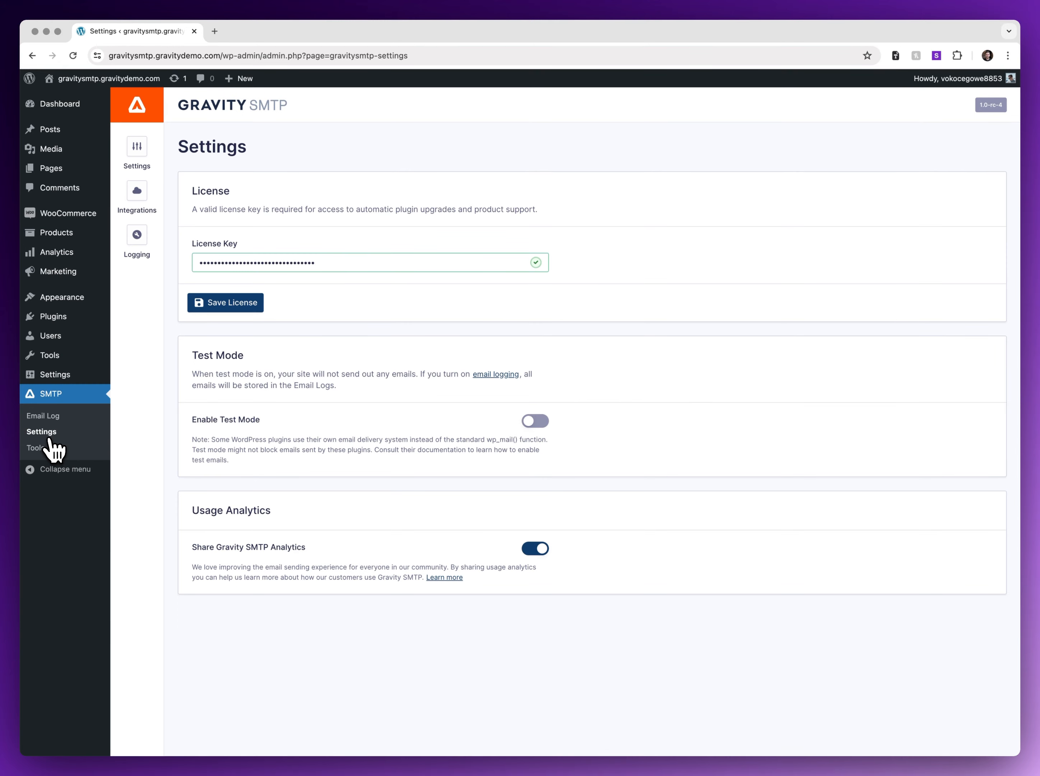
# Disconnect the Google / Gmail integration from Google and return to the Integrations list.
pyautogui.click(136, 191)
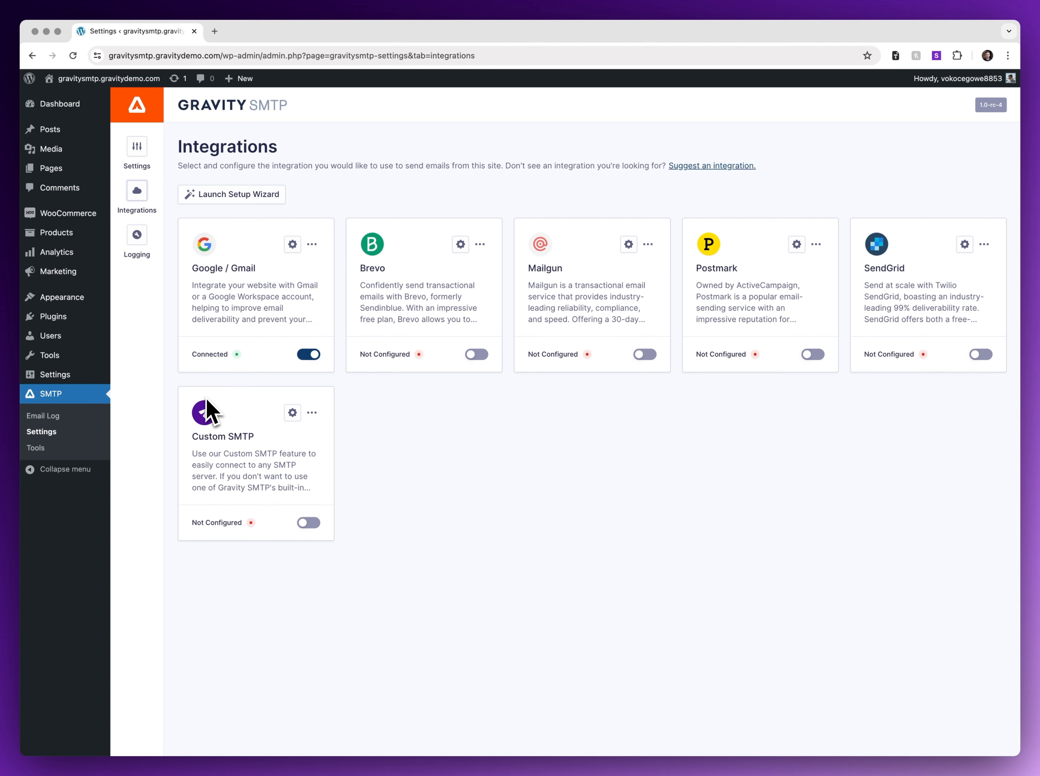
pyautogui.click(292, 245)
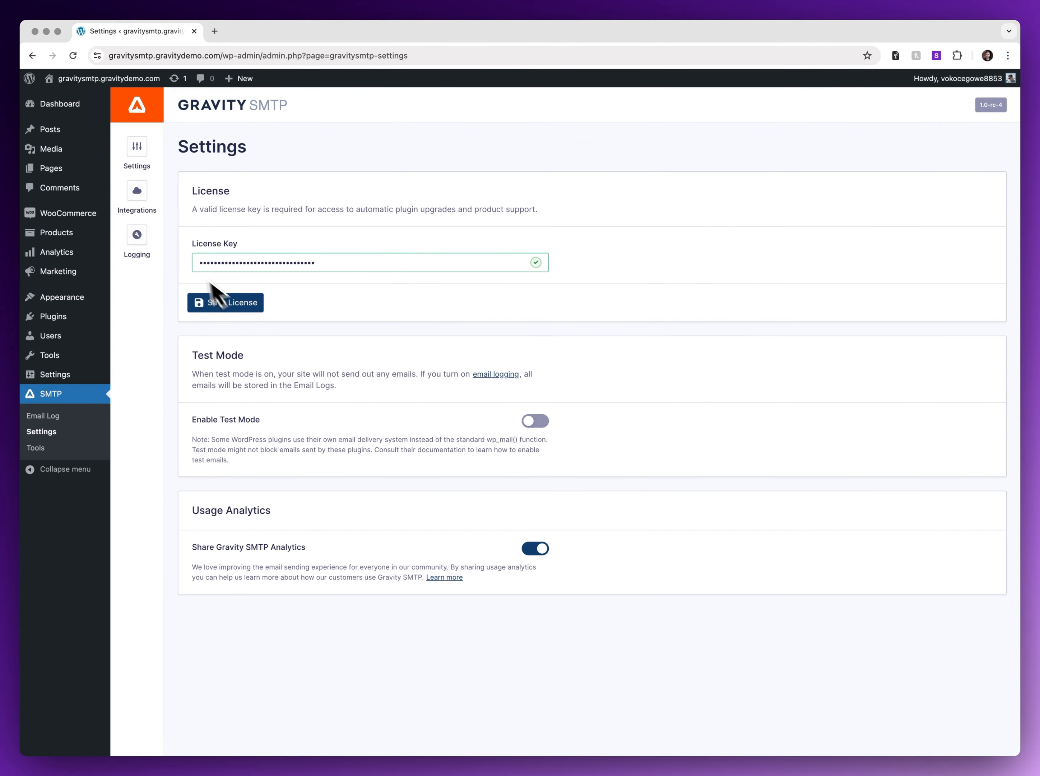
pyautogui.click(138, 190)
# Begin Google sign-in for Gmail, pick an account, then back out to the Integrations page.
pyautogui.click(295, 244)
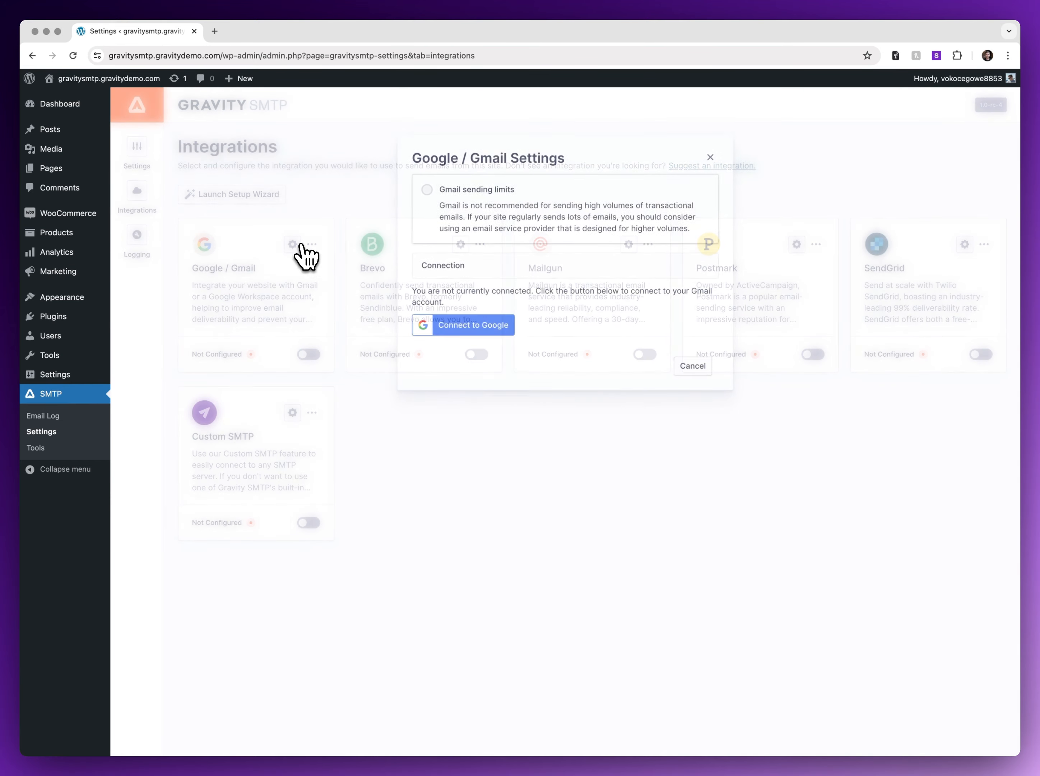
pyautogui.click(464, 329)
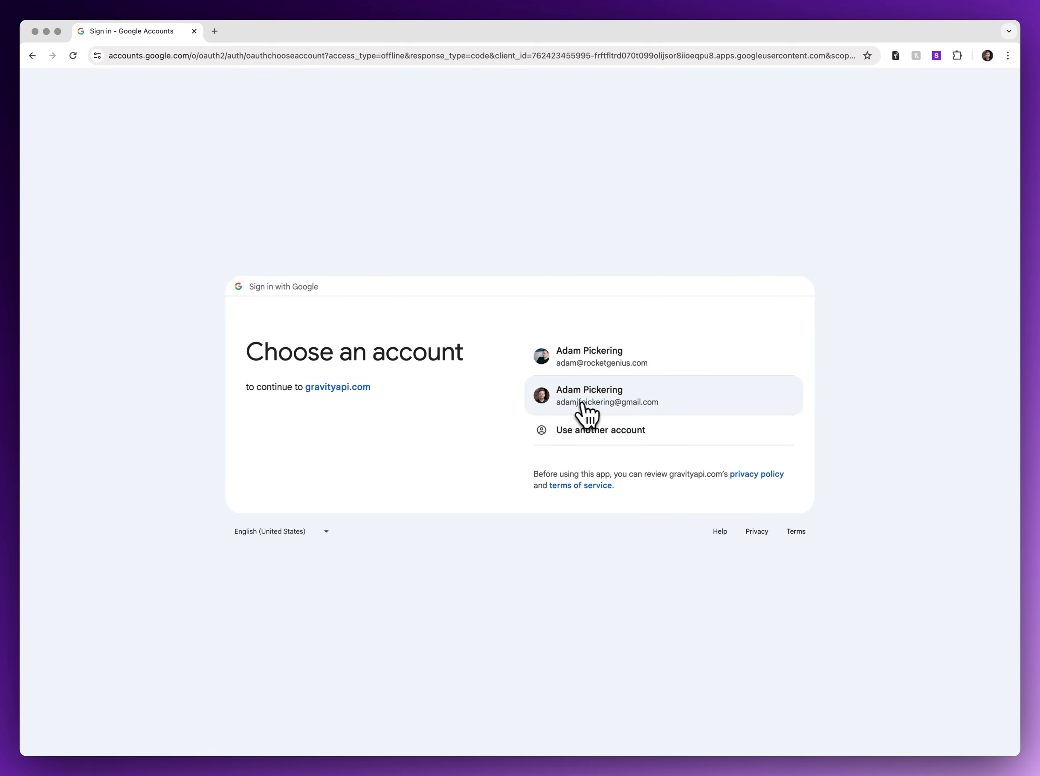
pyautogui.click(621, 407)
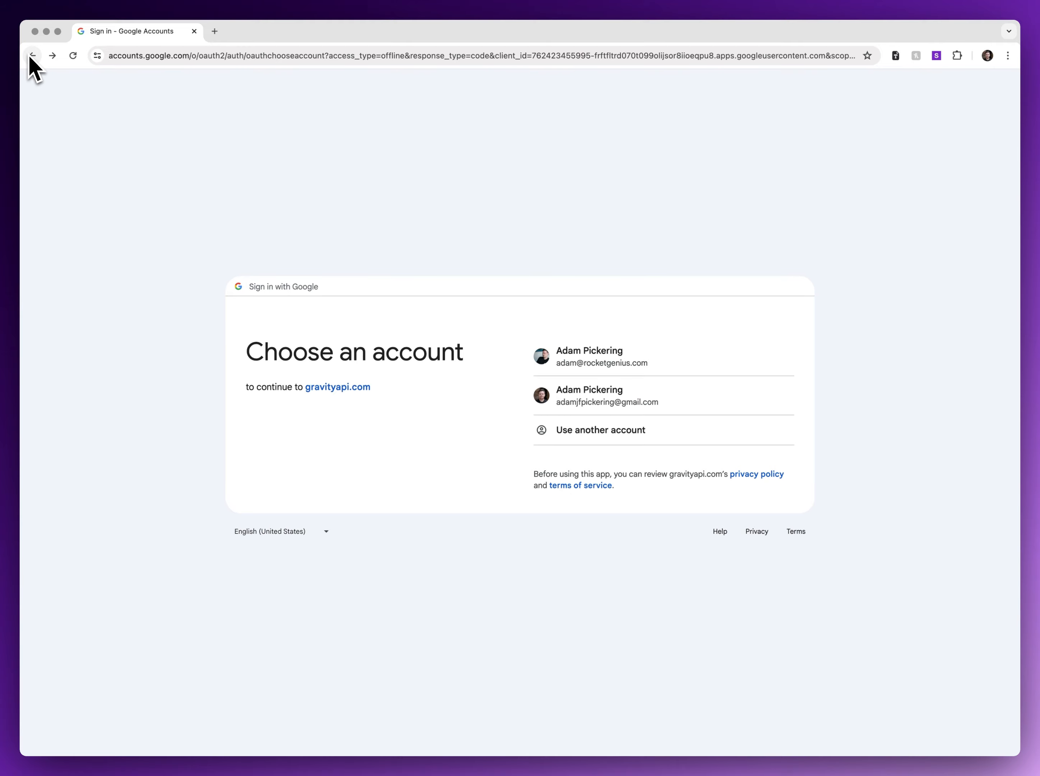
pyautogui.click(32, 55)
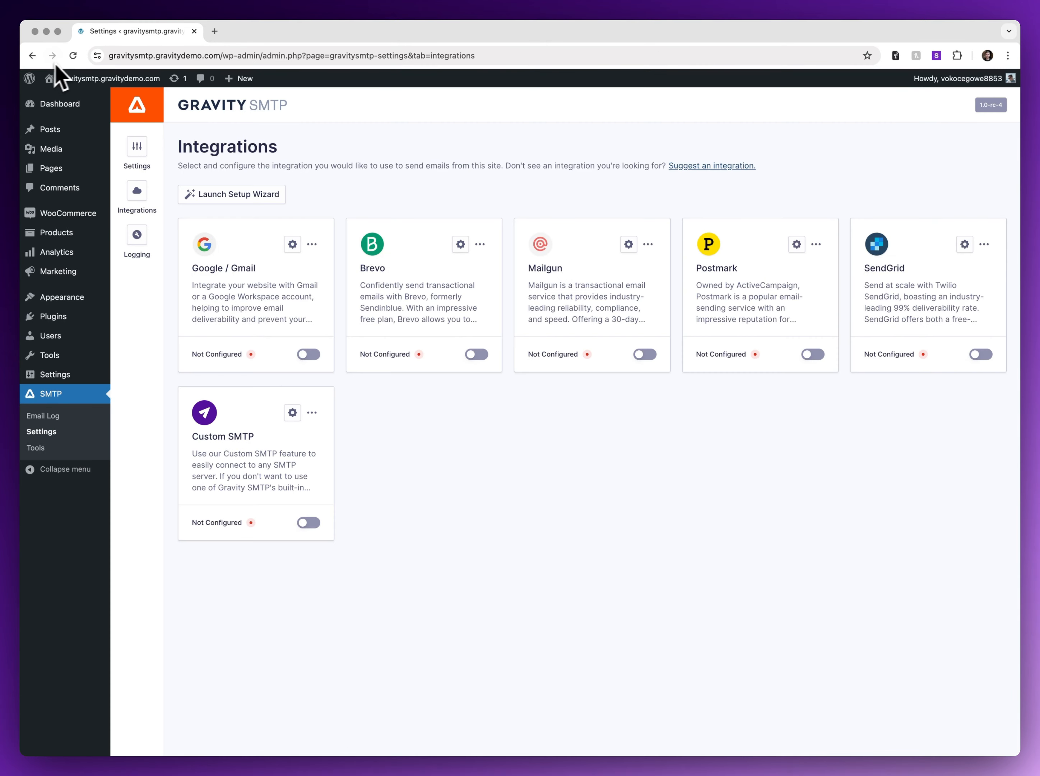